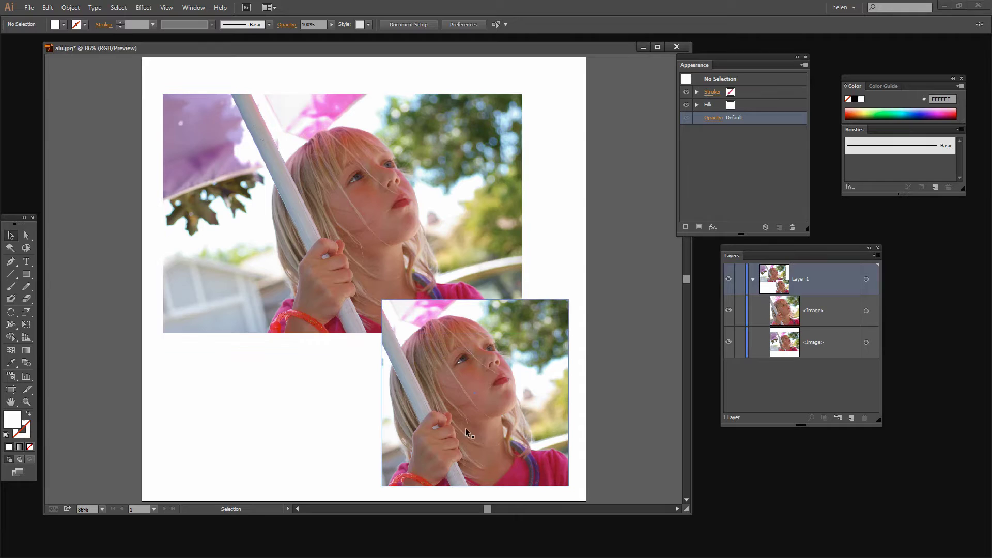
# Step: Select each of the two girl photos in alii.jpg, briefly isolating the lower square one
pyautogui.click(395, 243)
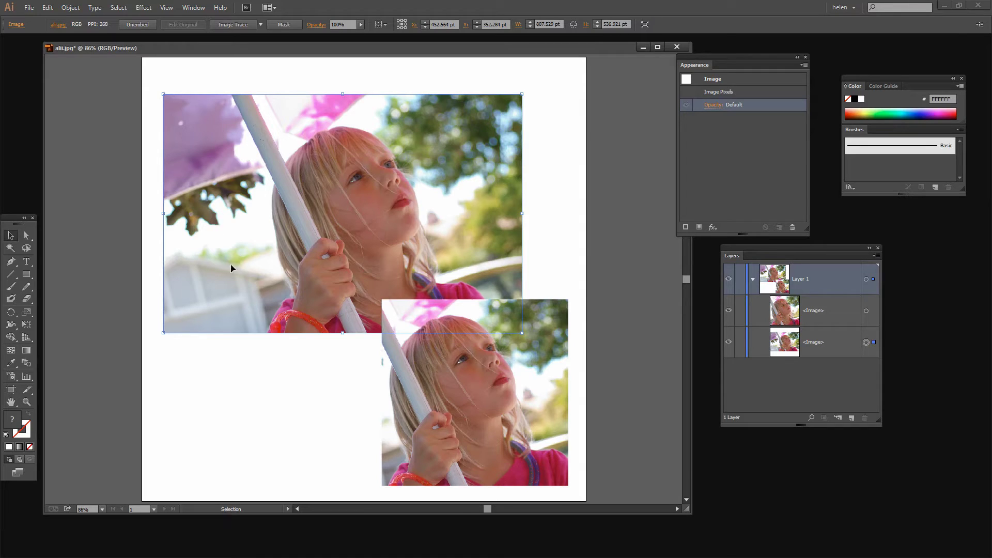
pyautogui.click(345, 440)
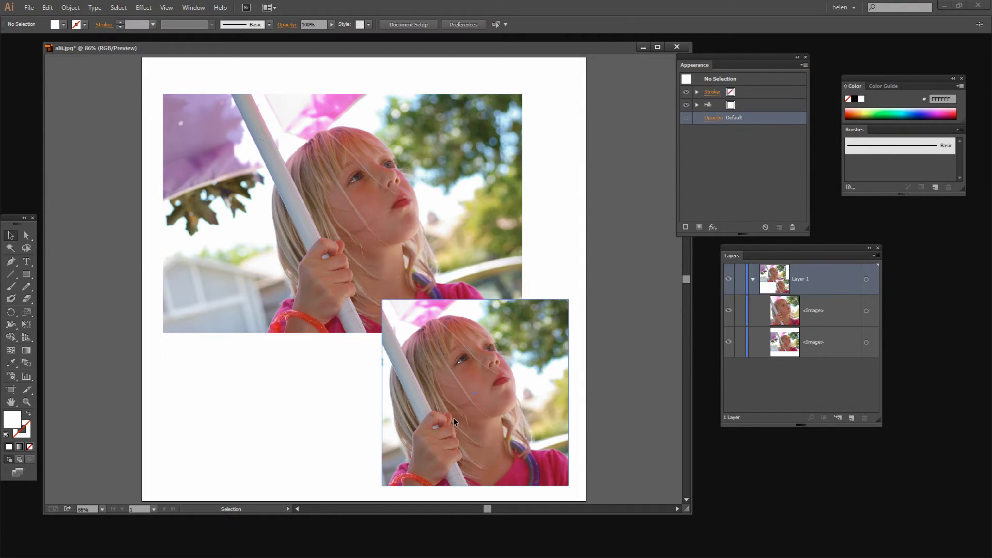
pyautogui.click(454, 417)
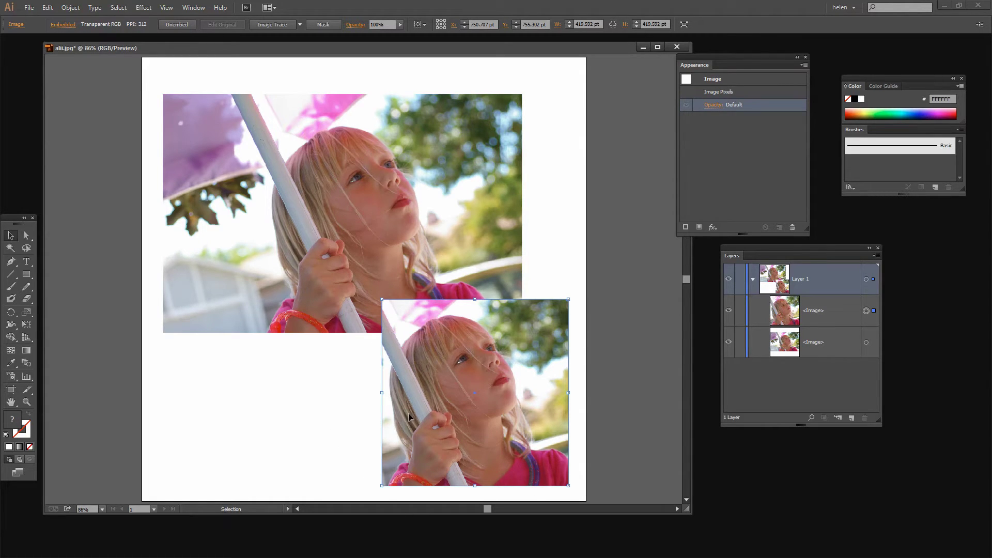
pyautogui.doubleClick(393, 435)
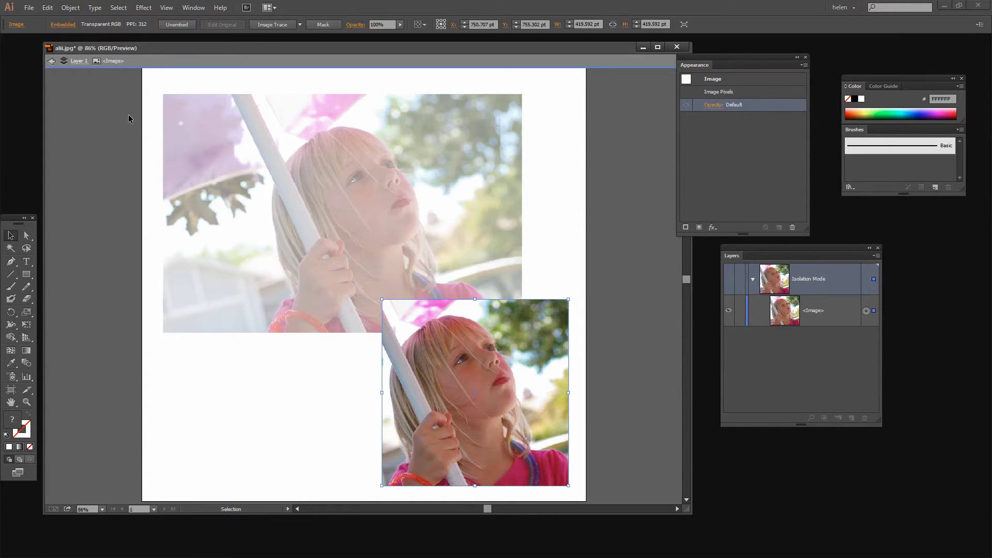
pyautogui.click(51, 61)
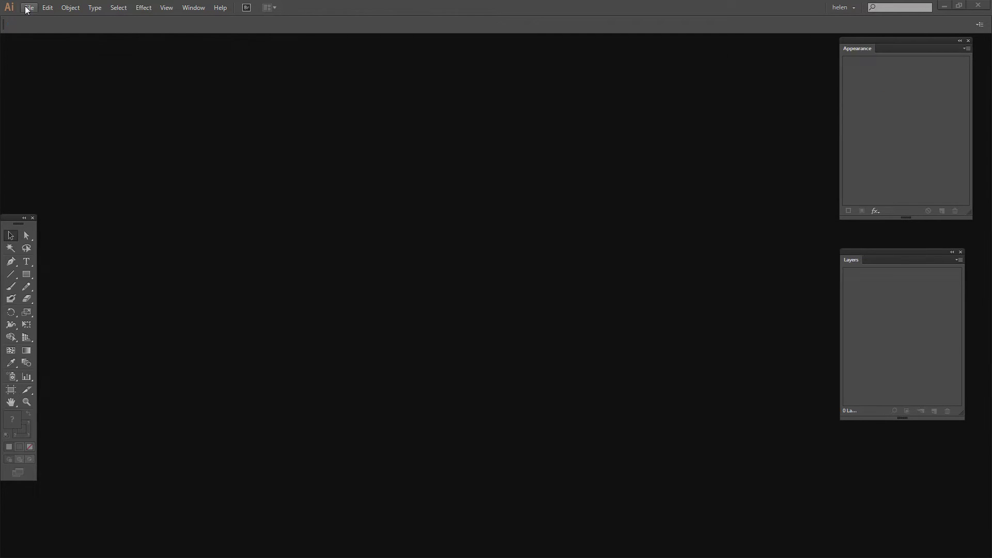
# Step: Create a 1000 × 1000 pt RGB document, float its window and fit the artboard in view
pyautogui.click(28, 8)
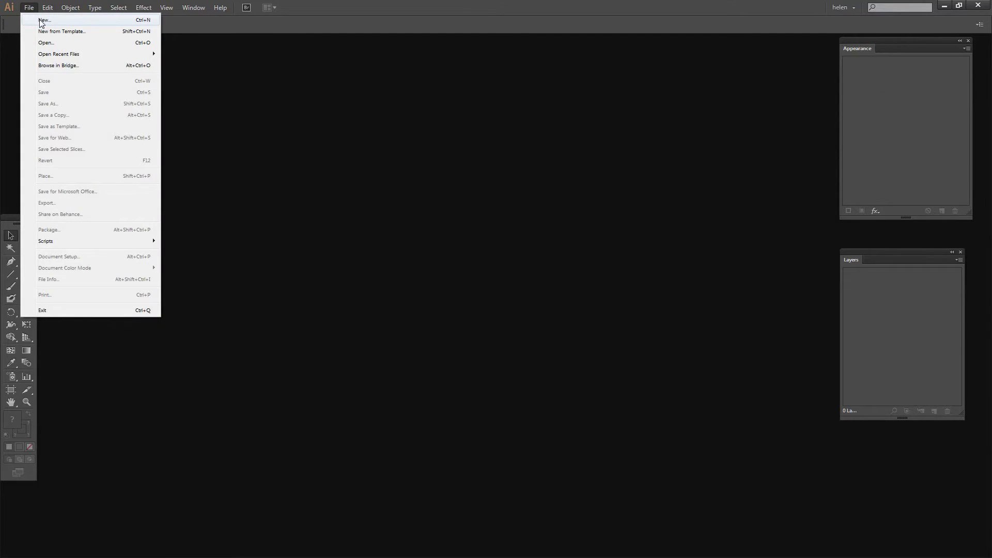
pyautogui.click(35, 16)
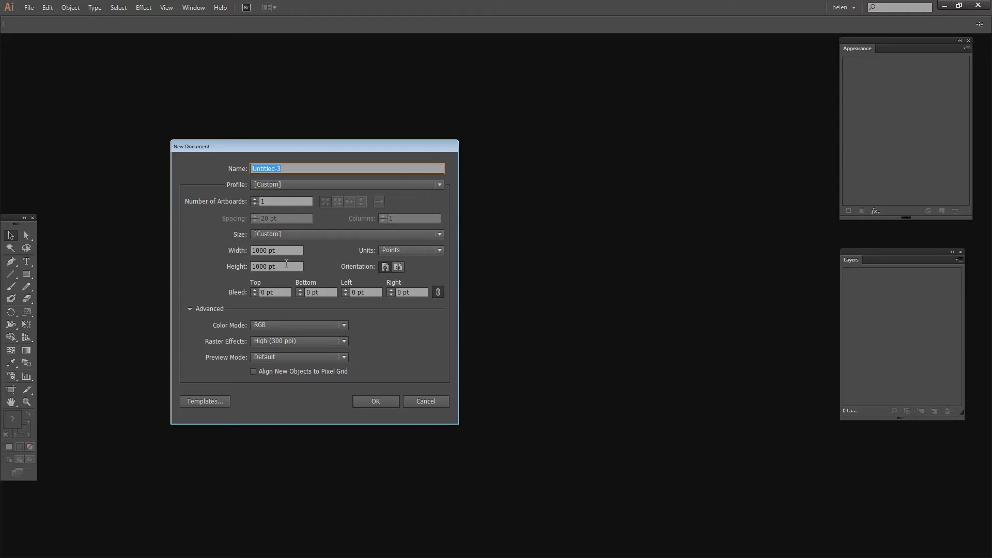
pyautogui.click(376, 401)
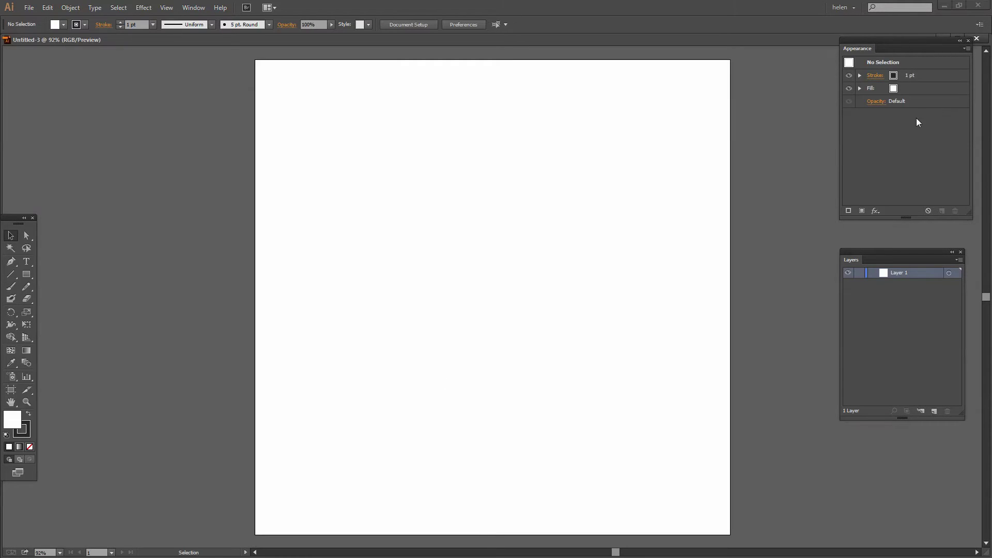
pyautogui.moveTo(988, 43); pyautogui.dragTo(561, 57)
pyautogui.hotkey('ctrl', '0')
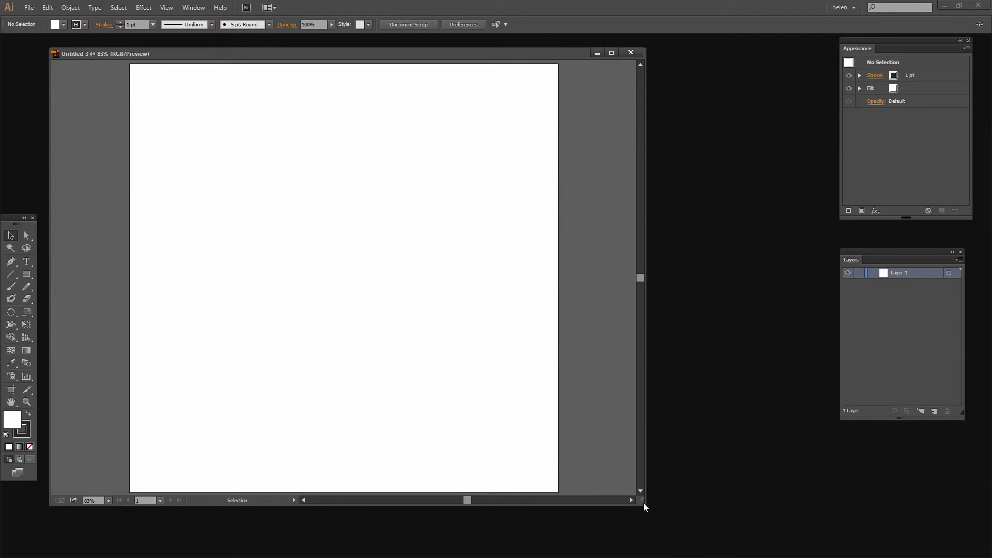
pyautogui.moveTo(644, 504); pyautogui.dragTo(644, 509)
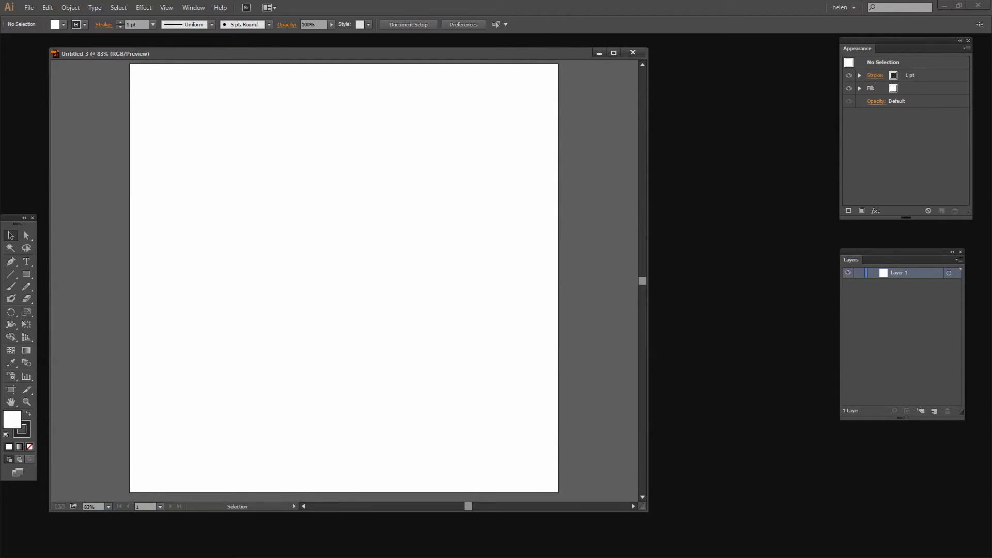
# Step: Open the alii.jpg photo file
pyautogui.click(29, 7)
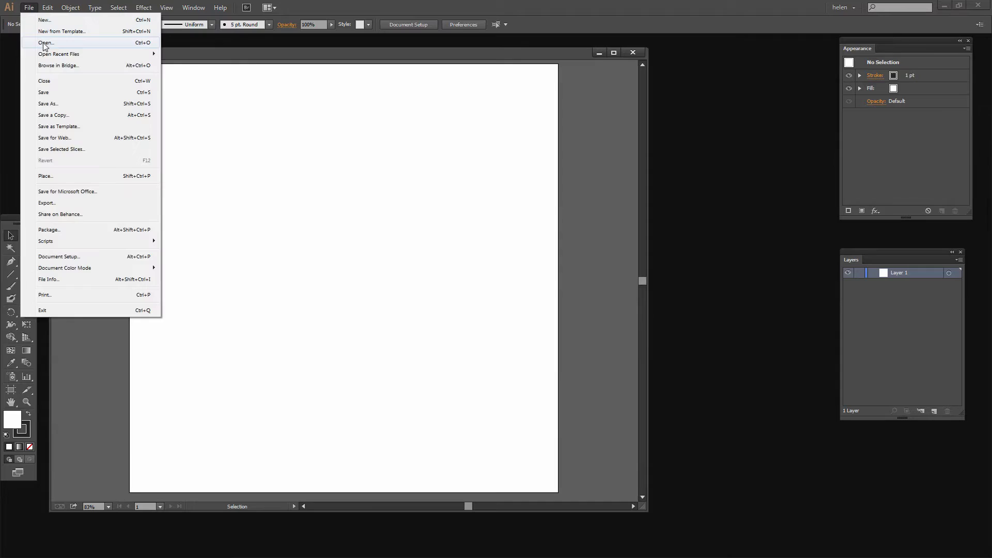
pyautogui.click(44, 43)
pyautogui.click(629, 395)
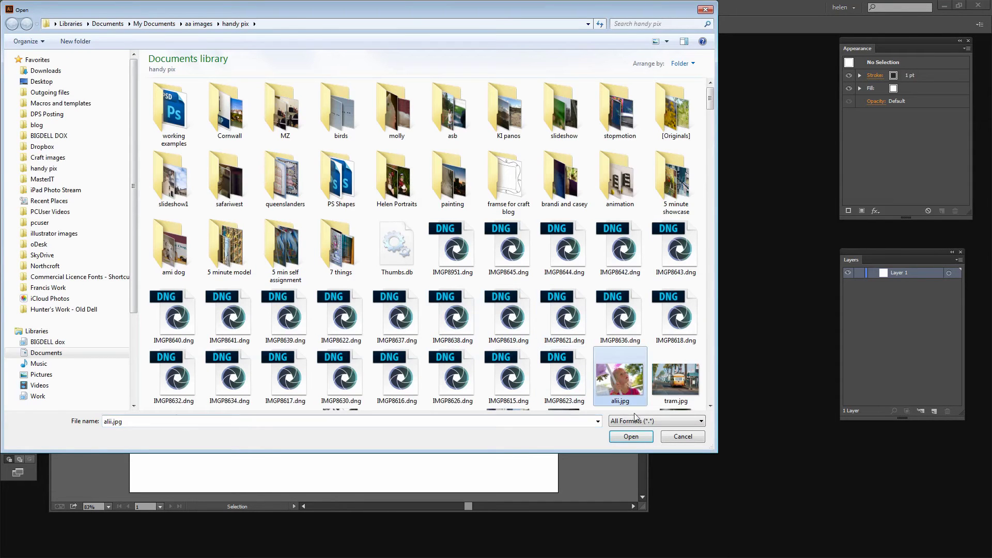
pyautogui.click(630, 437)
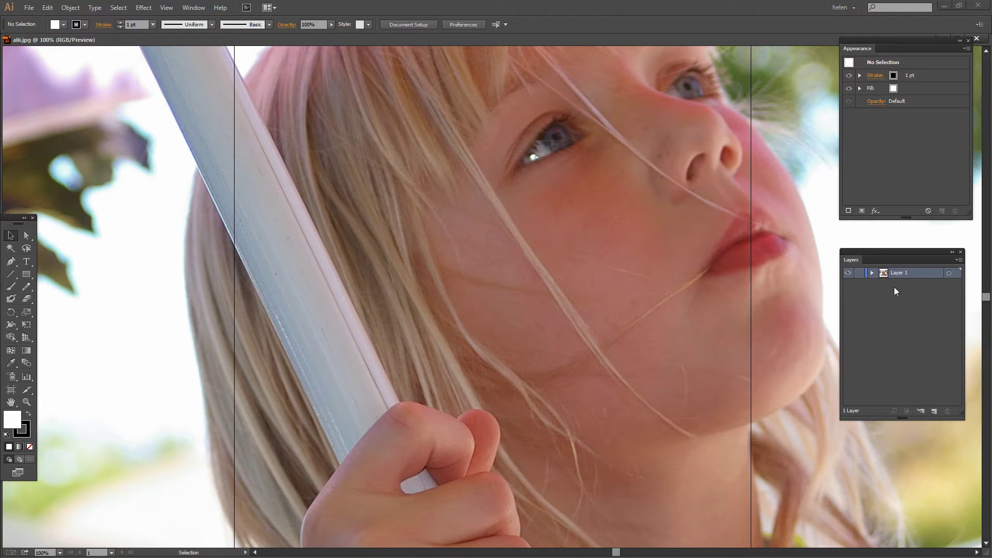
# Step: Copy the <Image> from Layer 1 of alii.jpg and close that document
pyautogui.click(872, 272)
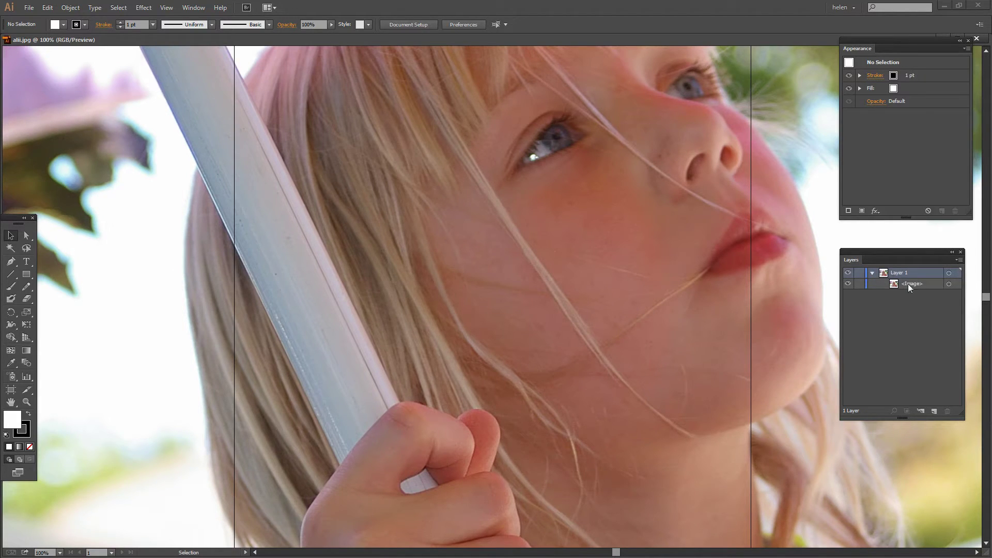
pyautogui.click(948, 284)
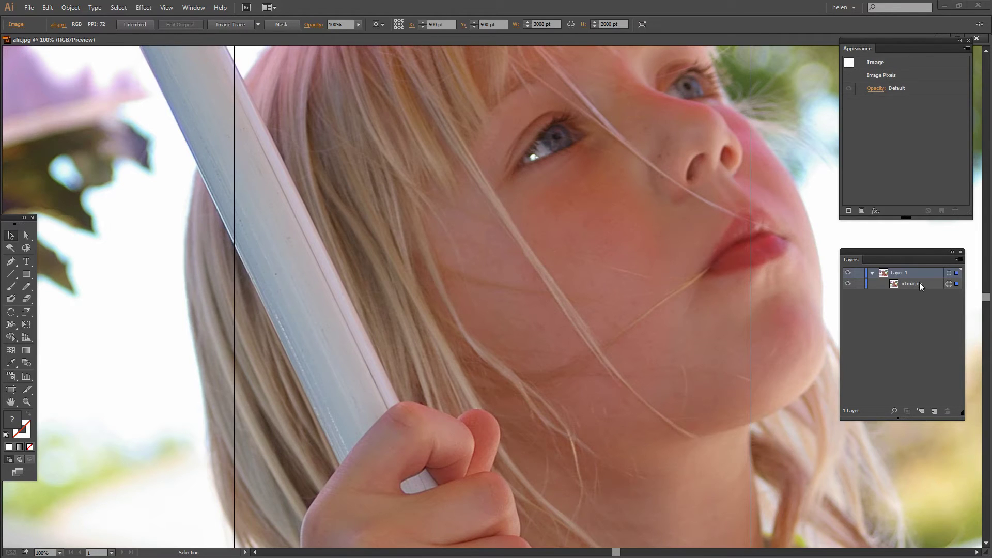
pyautogui.click(47, 7)
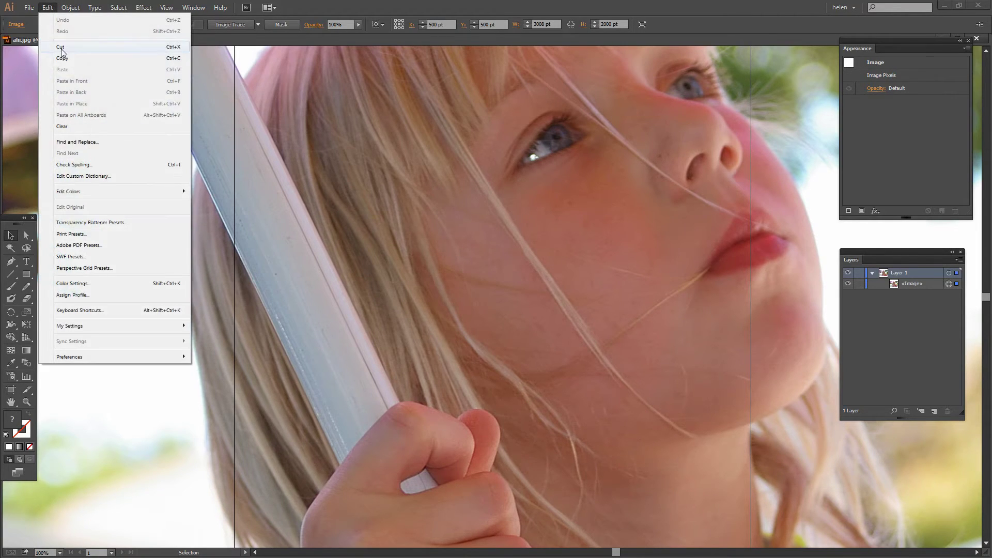
pyautogui.click(62, 58)
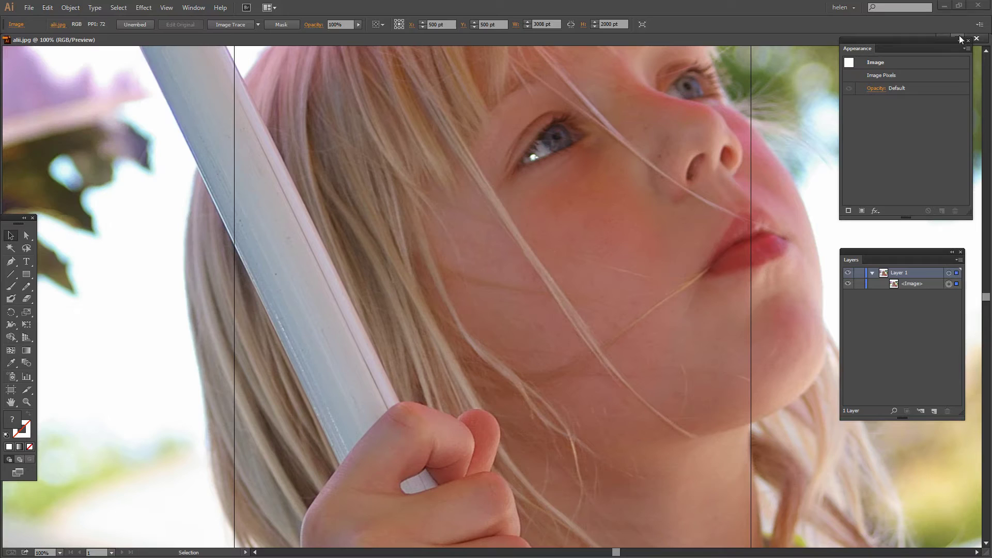
pyautogui.click(976, 40)
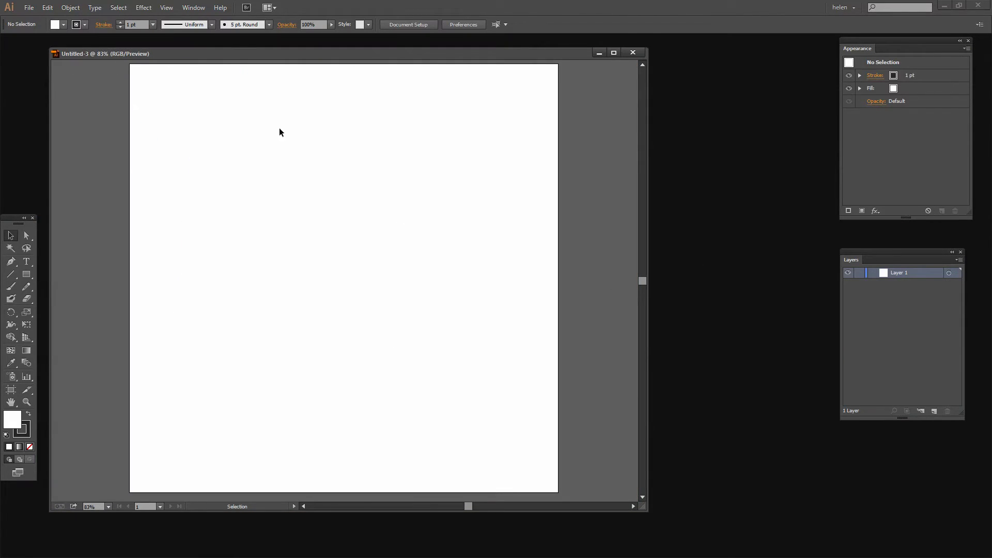
# Step: Paste the copied girl photo onto Layer 1 of Untitled-3 with Edit > Paste
pyautogui.click(52, 9)
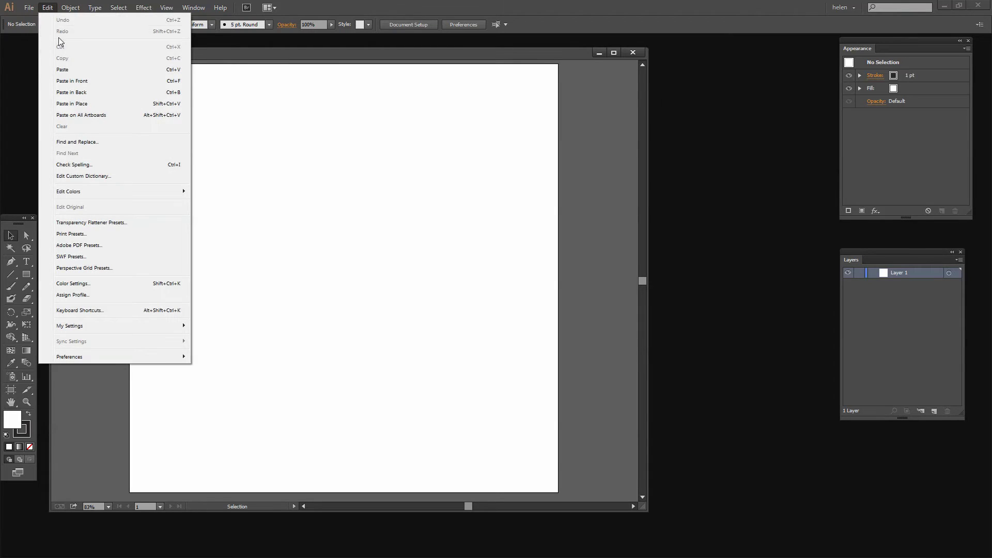
pyautogui.click(63, 69)
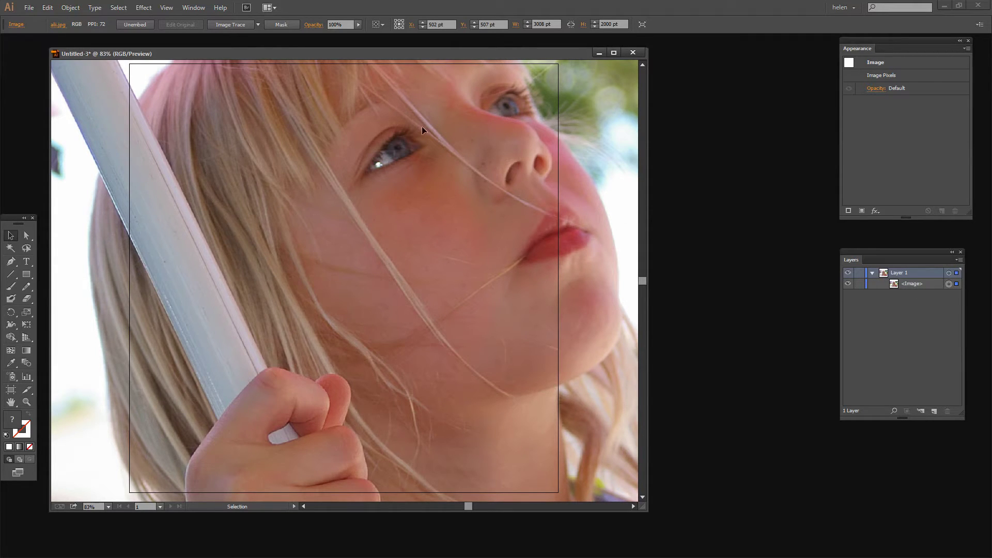
# Step: Scale the photo uniformly, previewing 54%, 46% and 48%, and apply 55%
pyautogui.click(71, 7)
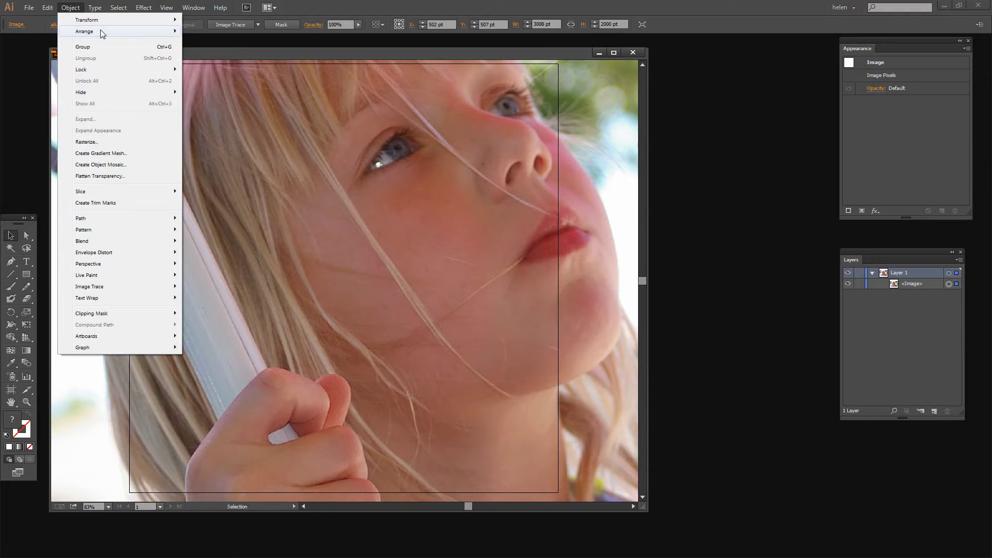
pyautogui.moveTo(122, 20)
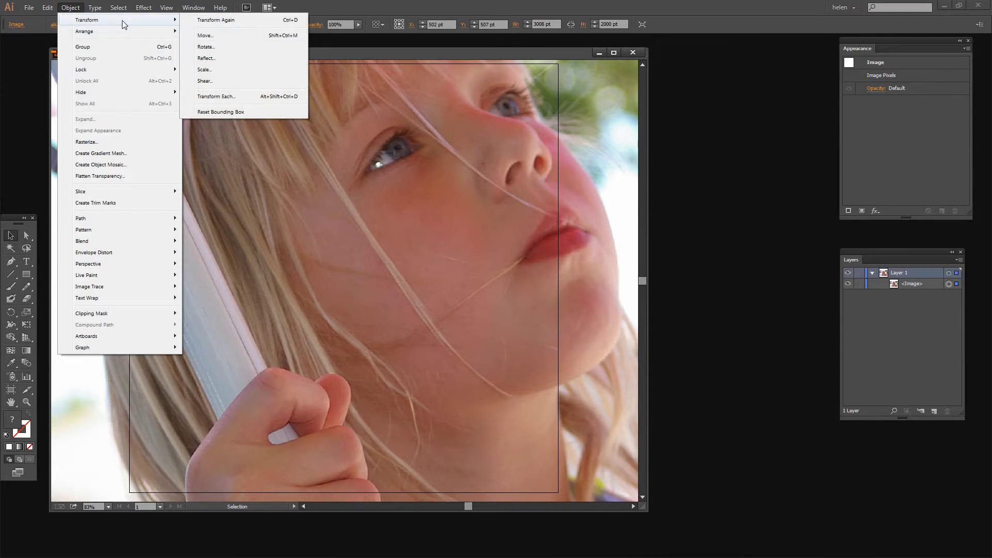
pyautogui.click(207, 71)
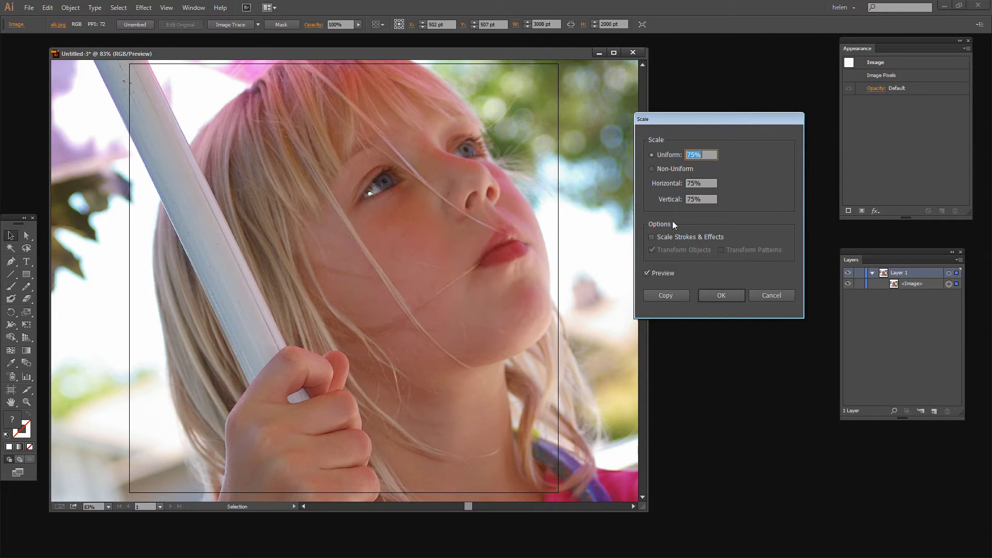
pyautogui.write('54')
pyautogui.press('Tab')
pyautogui.write('46')
pyautogui.press('Tab')
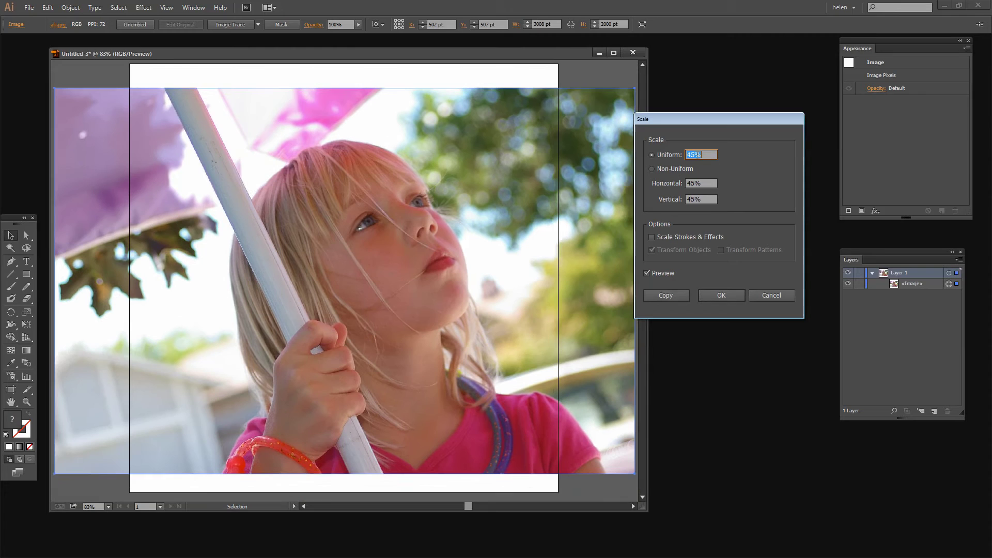
pyautogui.write('48')
pyautogui.press('Tab')
pyautogui.press('Up')
pyautogui.press('Up')
pyautogui.press('Up')
pyautogui.press('Up')
pyautogui.press('Up')
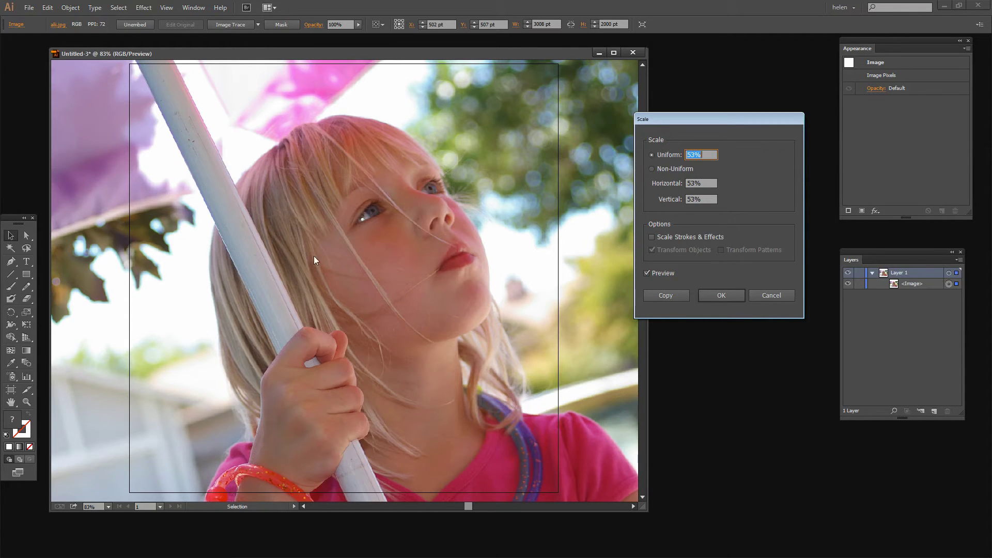
pyautogui.press('Up')
pyautogui.press('Up')
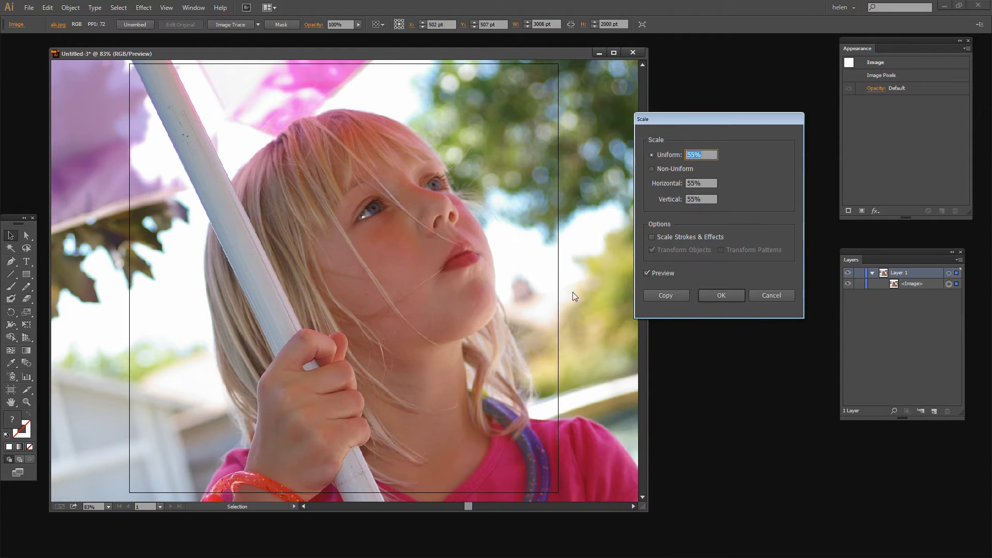
pyautogui.click(719, 296)
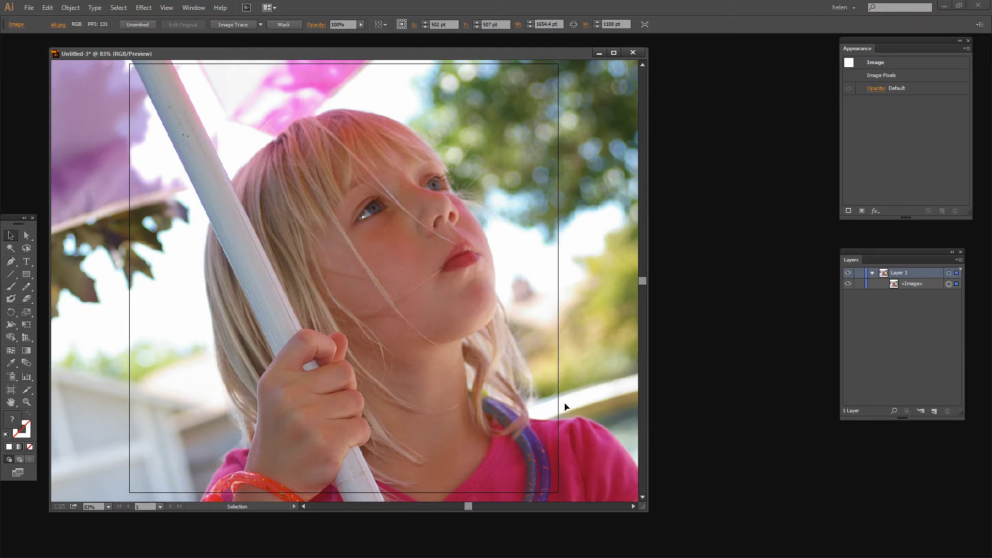
# Step: Drag the photo up and to the left so the girl's face sits inside the artboard
pyautogui.moveTo(462, 379); pyautogui.dragTo(414, 311)
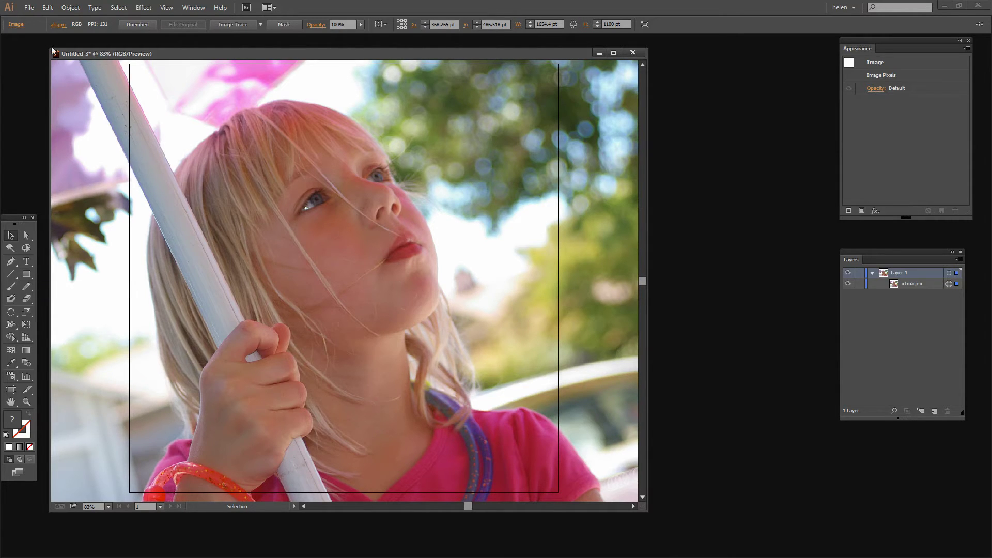
pyautogui.click(29, 7)
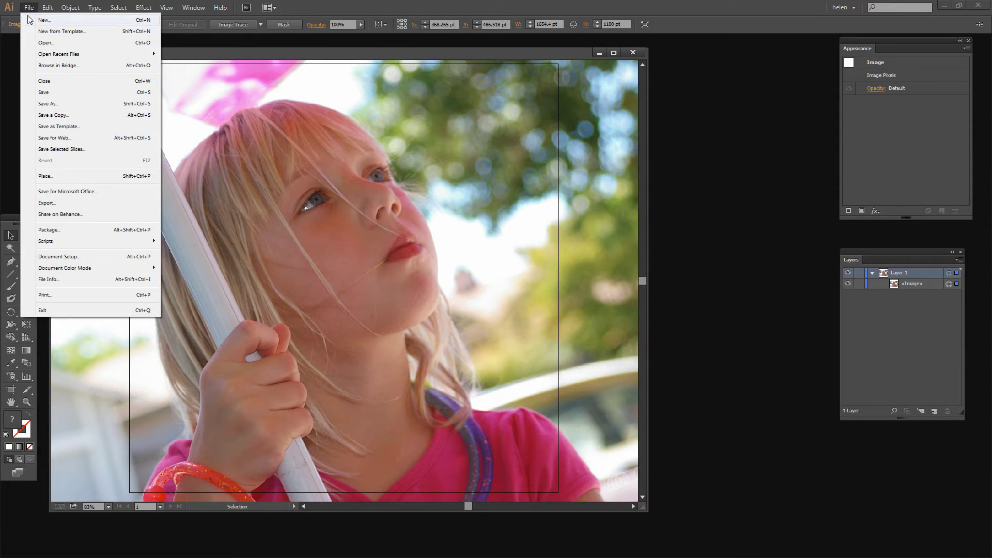
# Step: Run the rectangle-at-artboard-size script from File > Scripts to add a path above the photo
pyautogui.moveTo(46, 245)
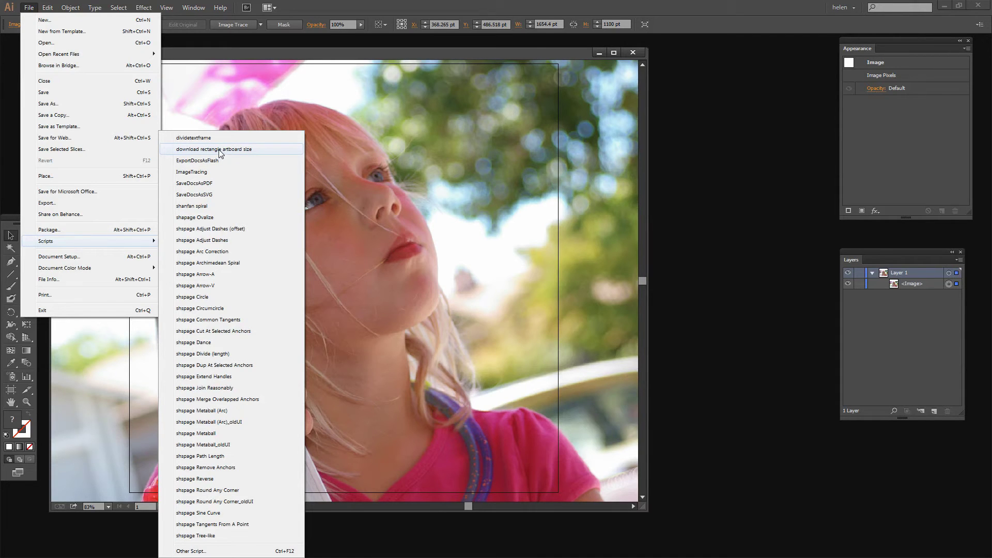
pyautogui.click(219, 149)
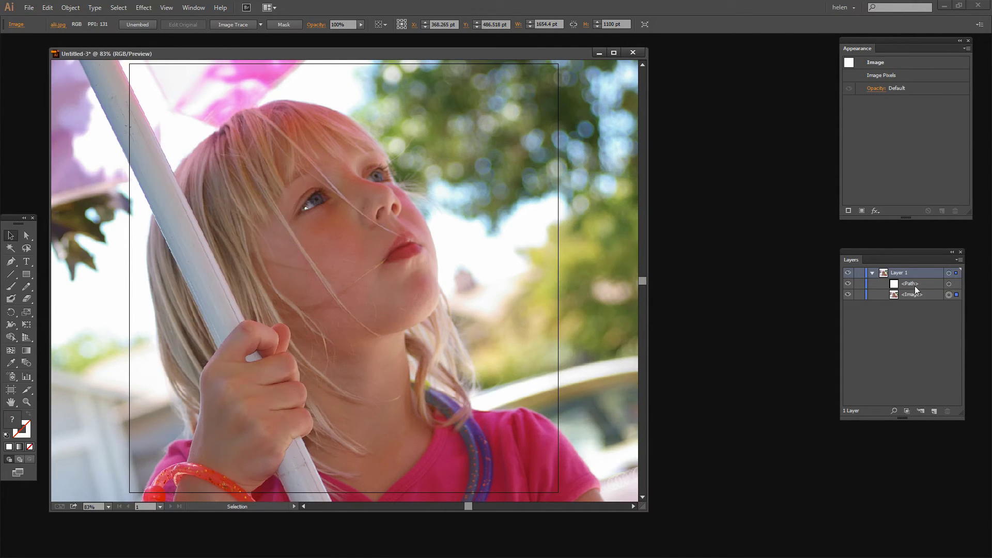
# Step: Fill the artboard-sized rectangle with teal, then add the <Image> to the selection
pyautogui.moveTo(896, 256); pyautogui.dragTo(772, 250)
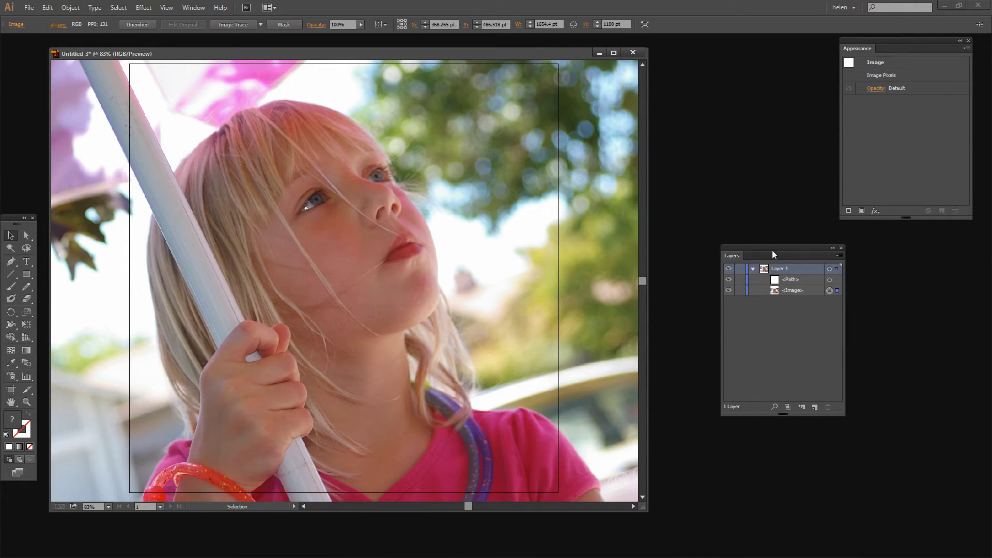
pyautogui.click(829, 280)
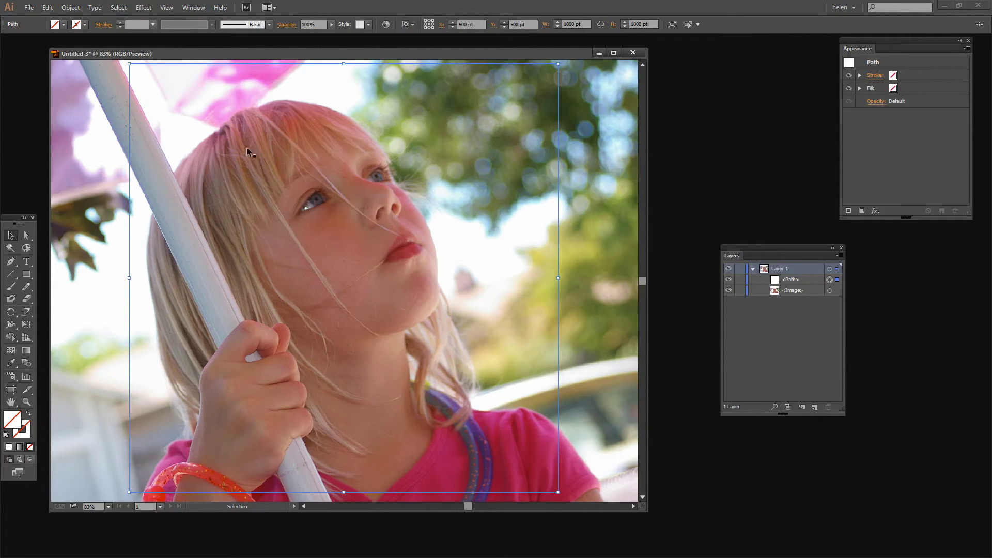
pyautogui.click(9, 447)
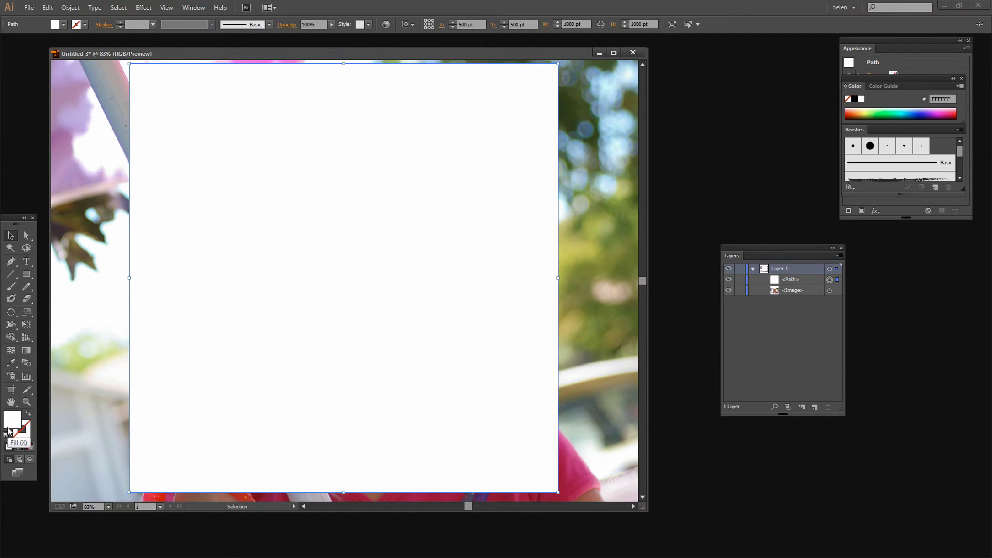
pyautogui.click(899, 109)
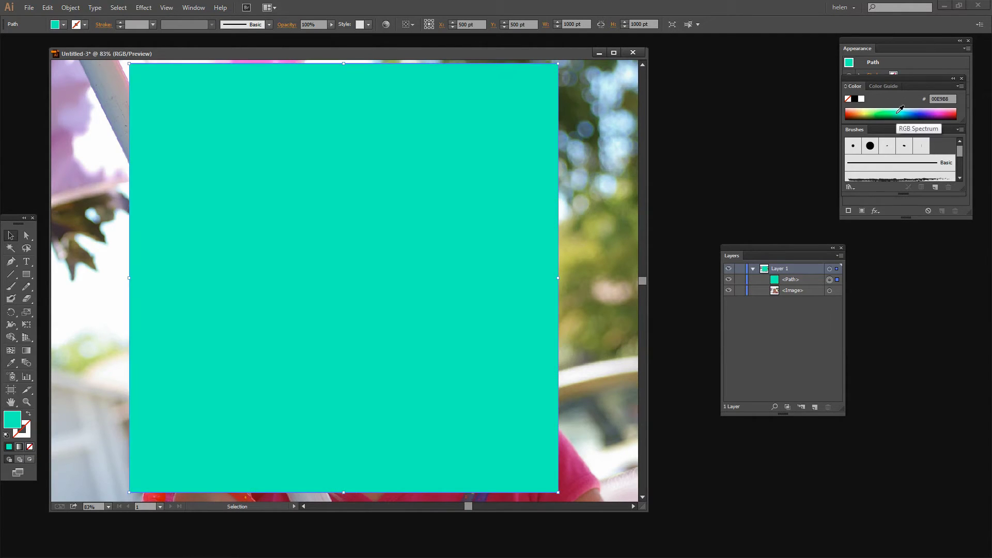
pyautogui.keyDown('shift'); pyautogui.click(830, 291); pyautogui.keyUp('shift')
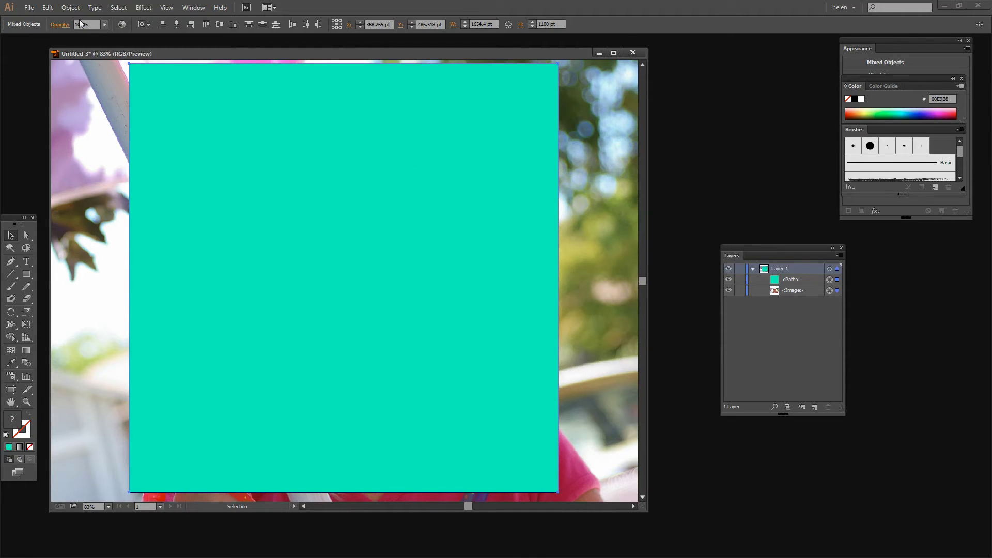
# Step: Make a clipping mask from the rectangle and photo, then expand the <Clip Group> in Layers
pyautogui.click(69, 8)
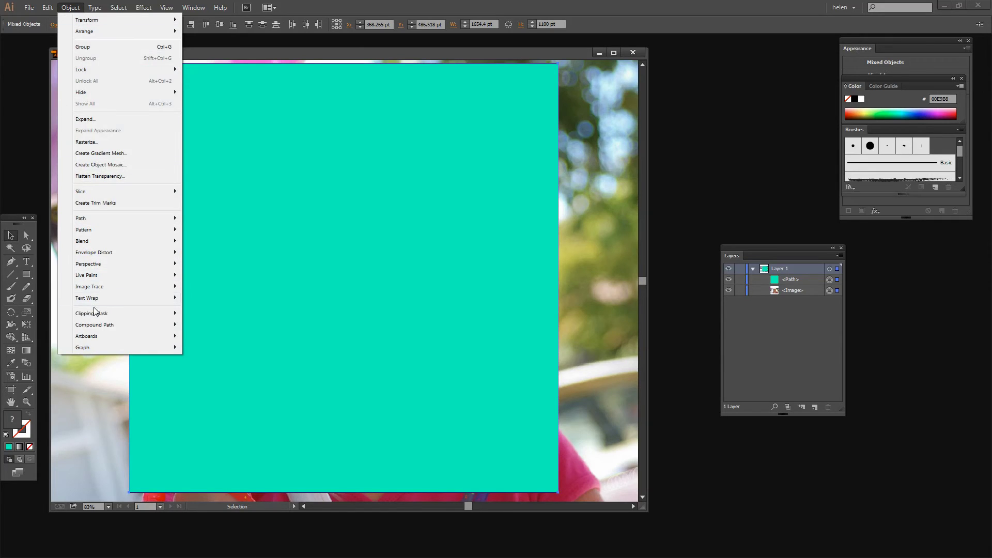
pyautogui.moveTo(95, 317)
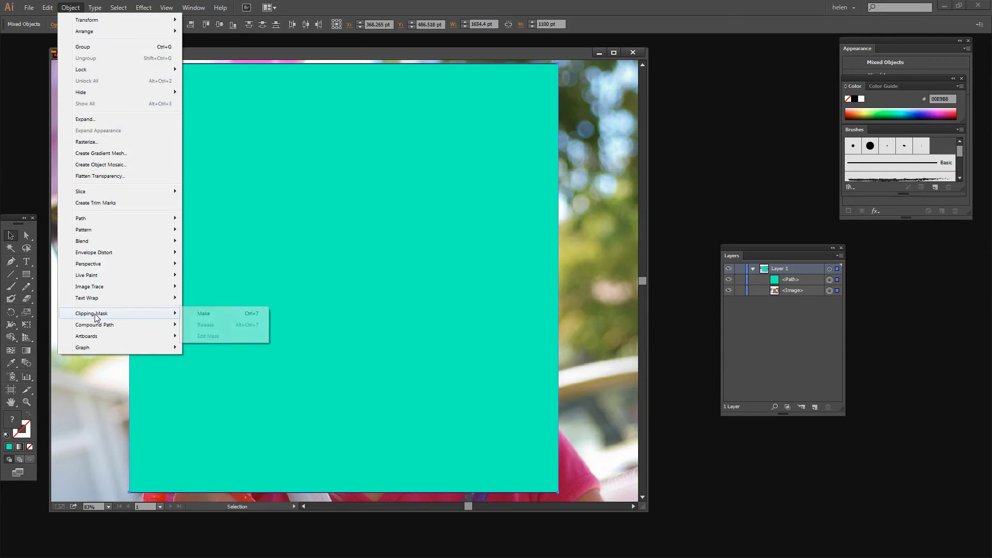
pyautogui.click(206, 314)
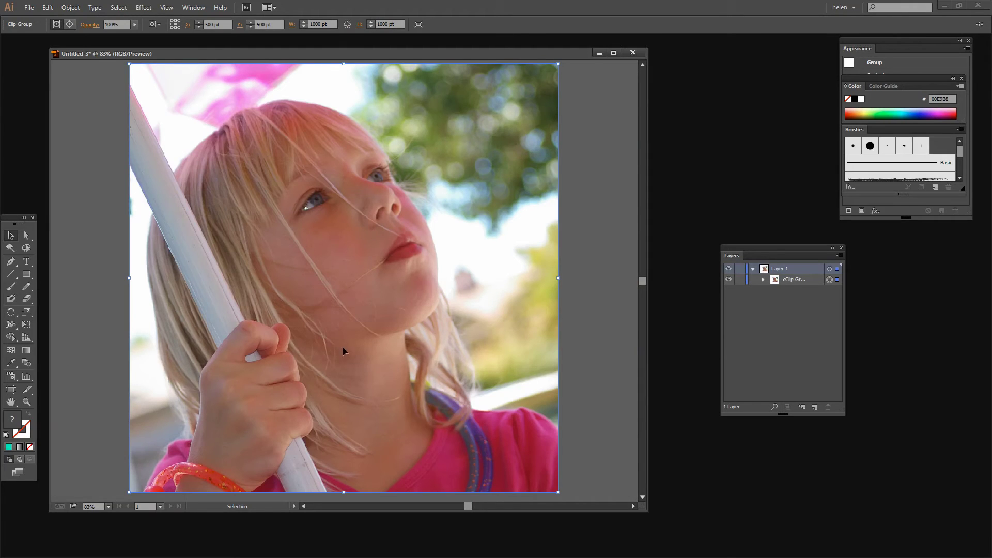
pyautogui.click(762, 279)
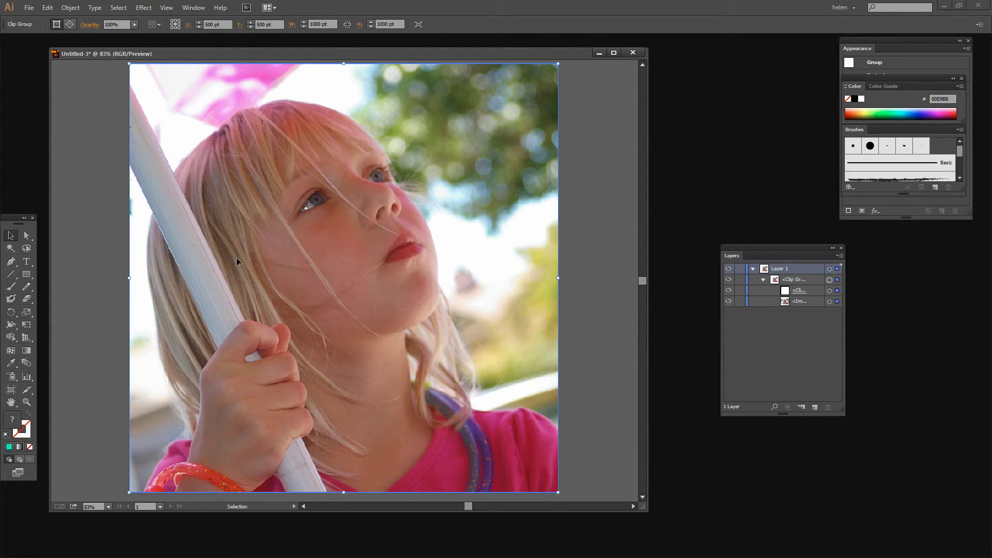
# Step: Select the Clip Group and bring up the Appearance panel as a floating panel
pyautogui.click(795, 281)
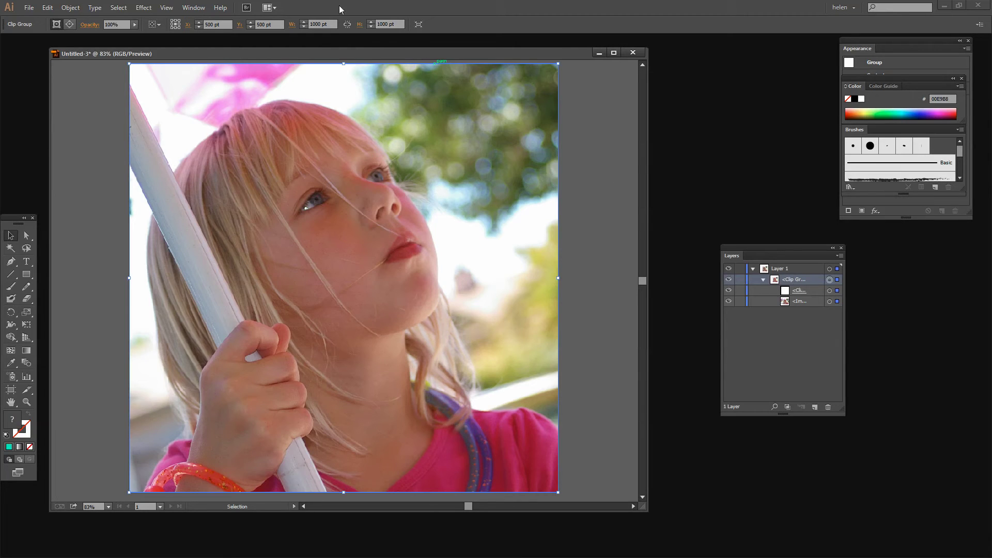
pyautogui.click(189, 8)
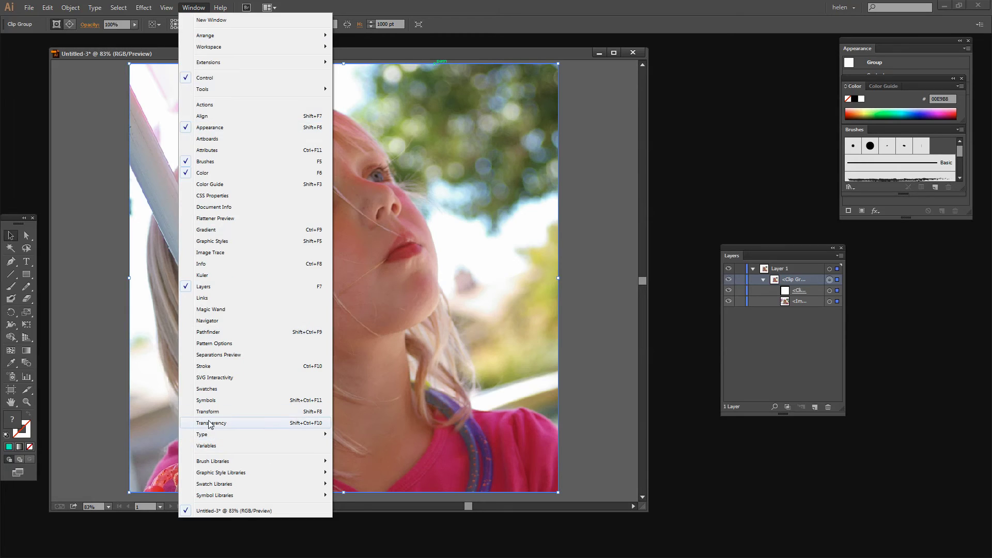
pyautogui.click(205, 129)
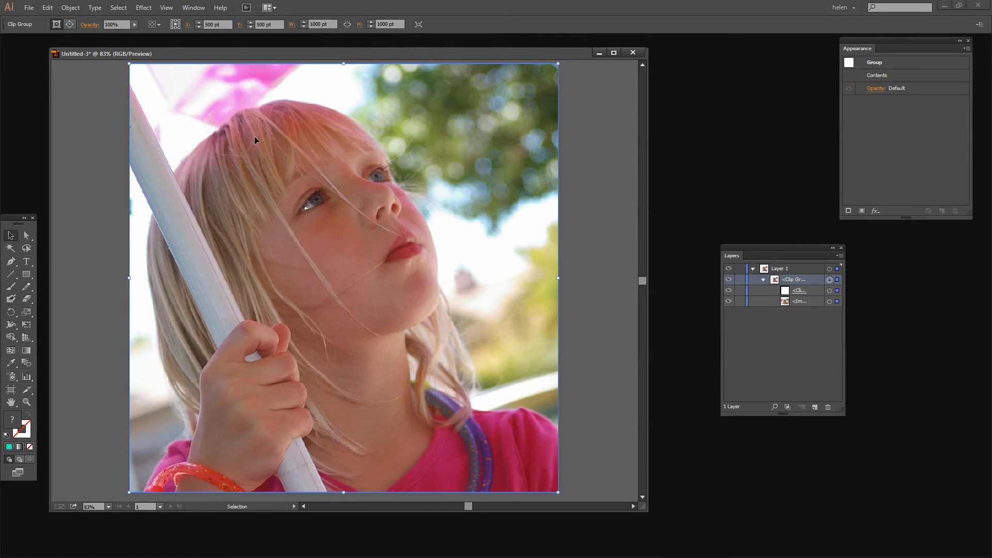
pyautogui.moveTo(885, 45); pyautogui.dragTo(710, 66)
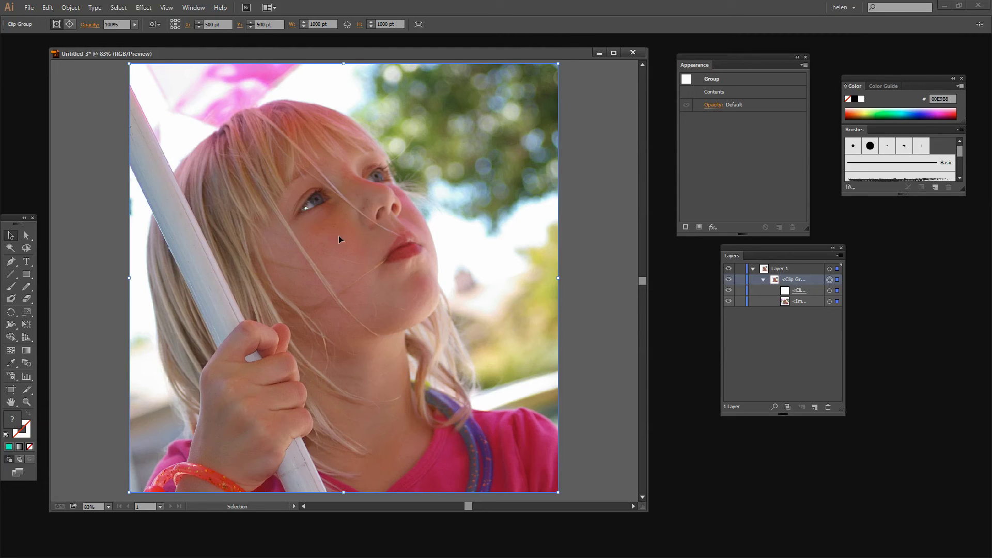
# Step: Set the group's Opacity blending mode to Multiply at 100% opacity
pyautogui.click(712, 105)
pyautogui.click(712, 105)
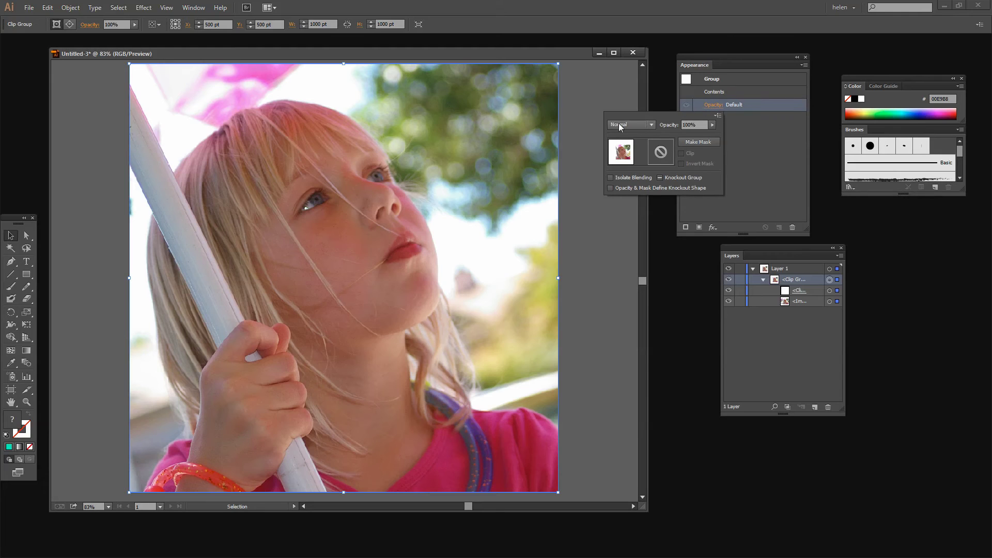
pyautogui.click(652, 125)
pyautogui.click(652, 124)
pyautogui.click(652, 125)
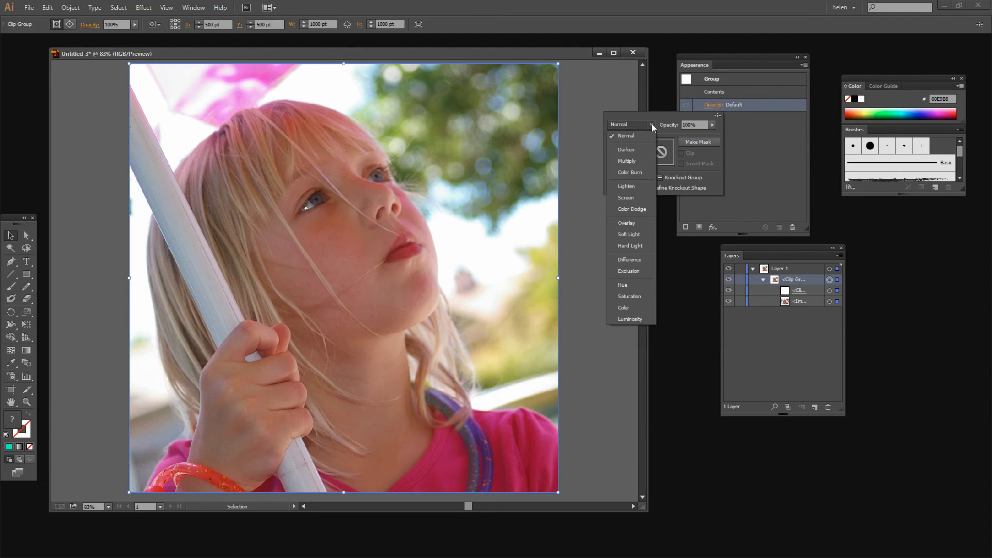
pyautogui.click(624, 161)
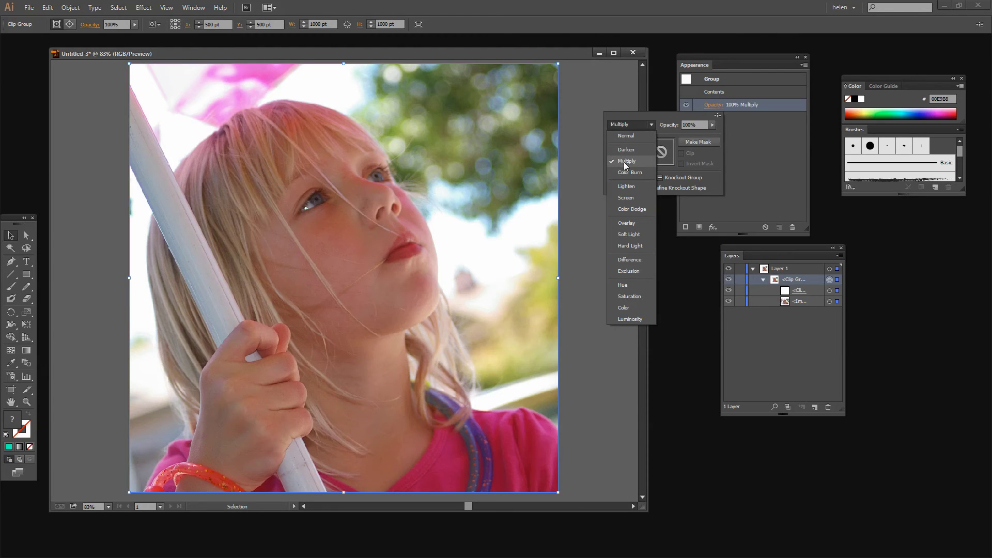
pyautogui.click(752, 144)
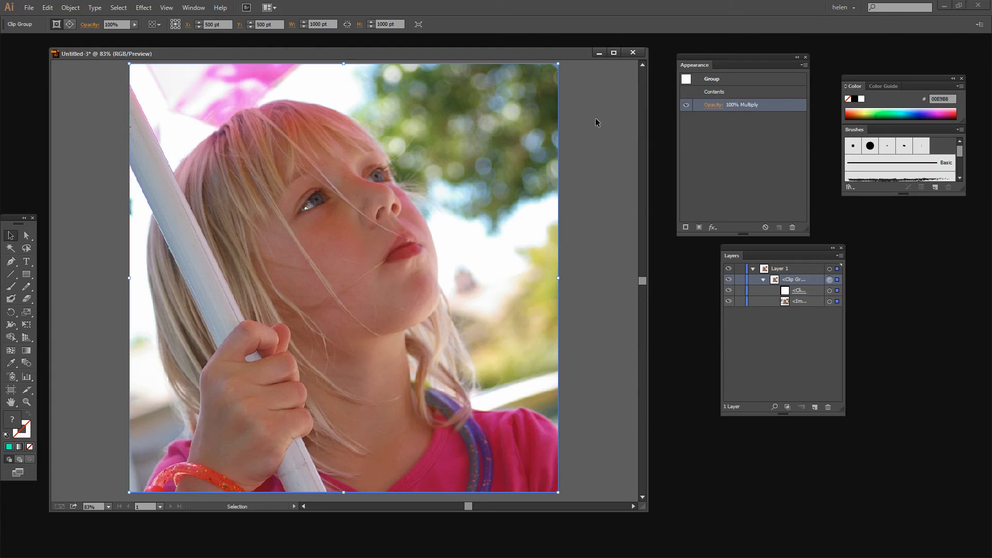
# Step: Flatten the clipped photo's transparency with Preserve Alpha Transparency turned on
pyautogui.click(72, 9)
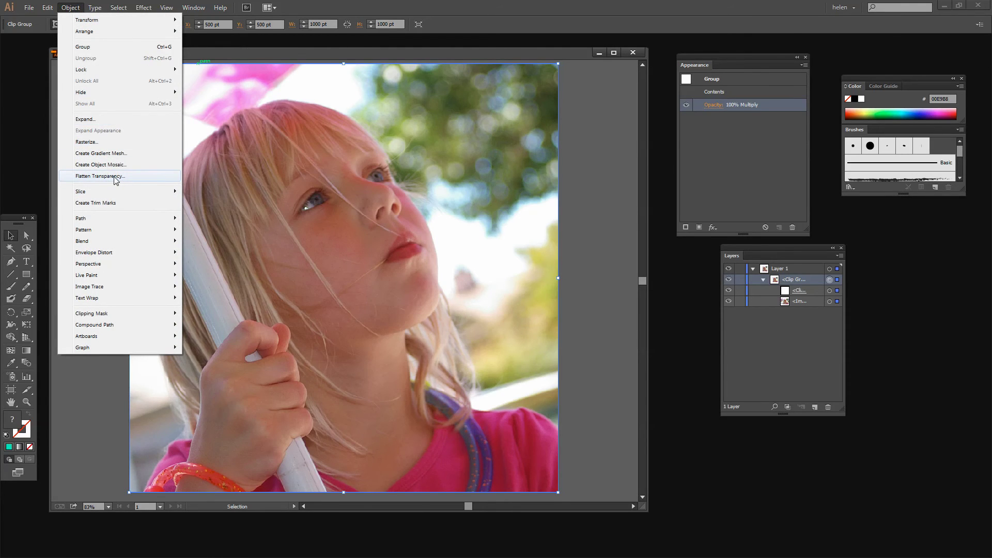
pyautogui.click(98, 177)
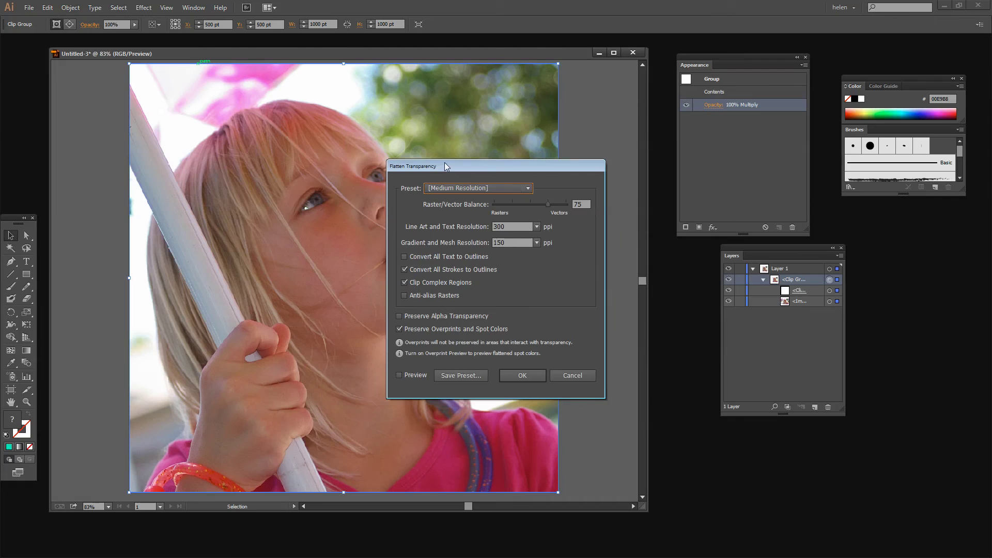
pyautogui.moveTo(445, 166); pyautogui.dragTo(507, 72)
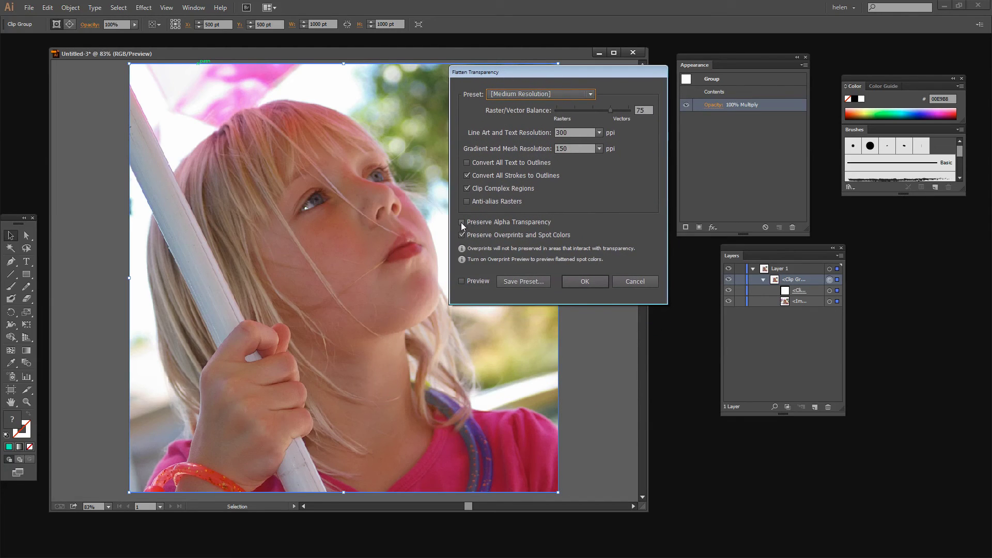
pyautogui.click(461, 223)
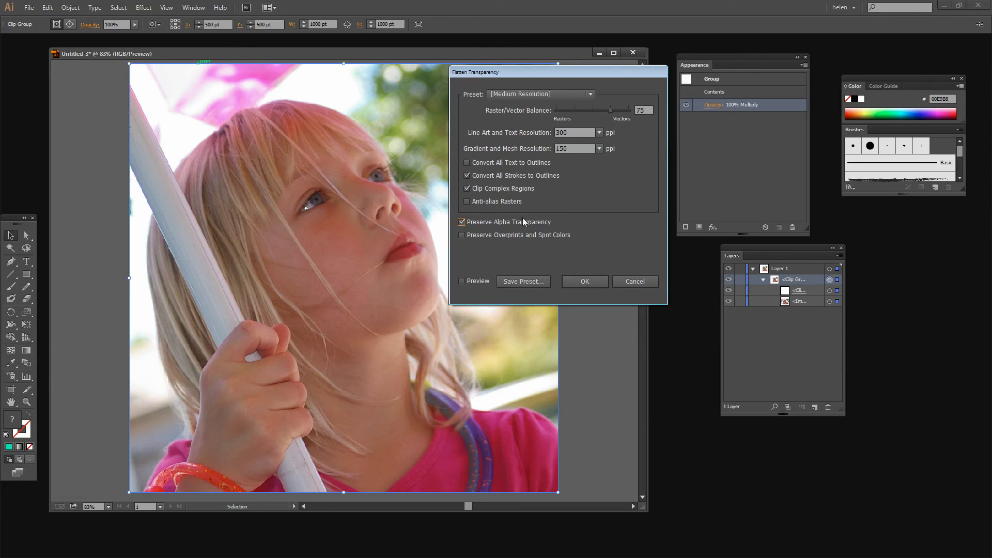
pyautogui.click(582, 281)
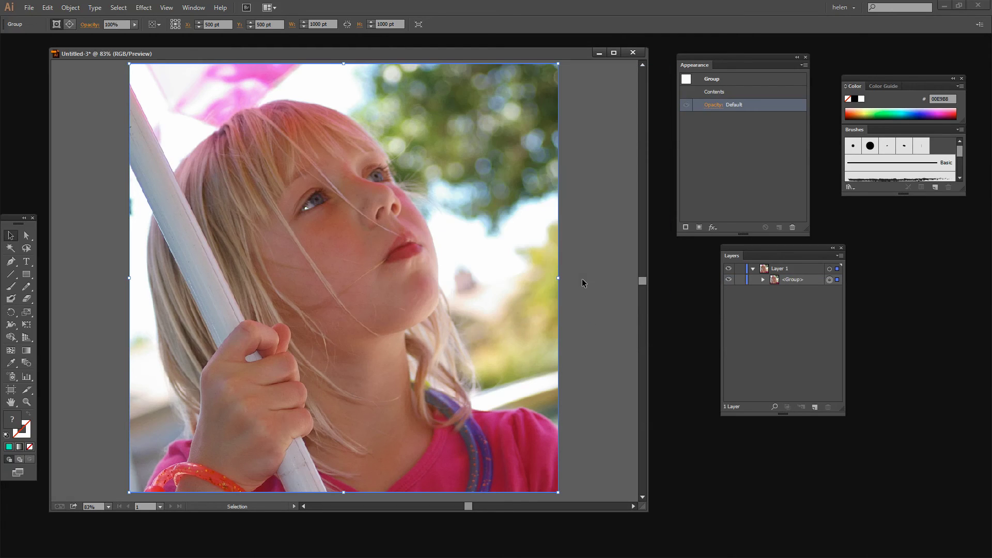
# Step: Expand the group and both nested clip groups in the Layers panel
pyautogui.click(762, 280)
pyautogui.click(773, 290)
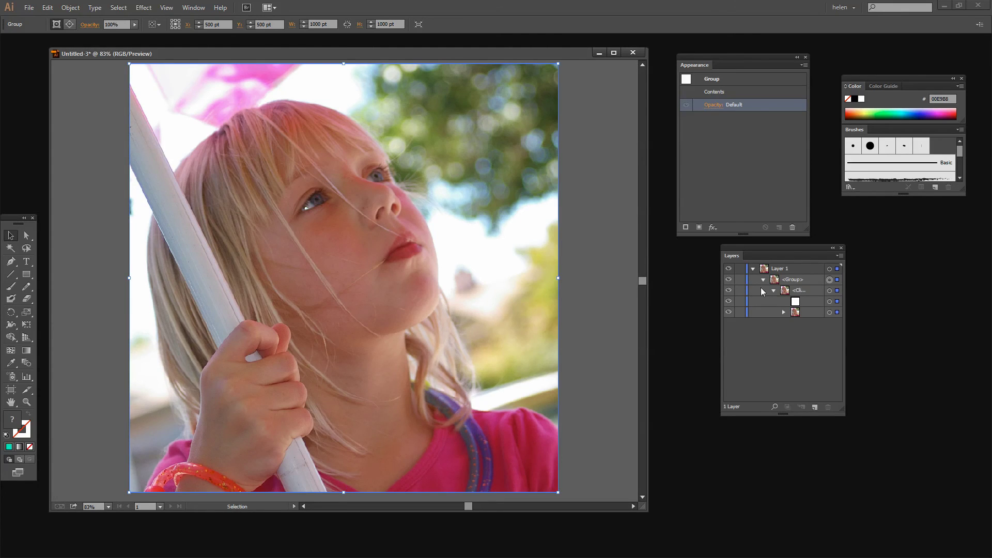
pyautogui.click(783, 312)
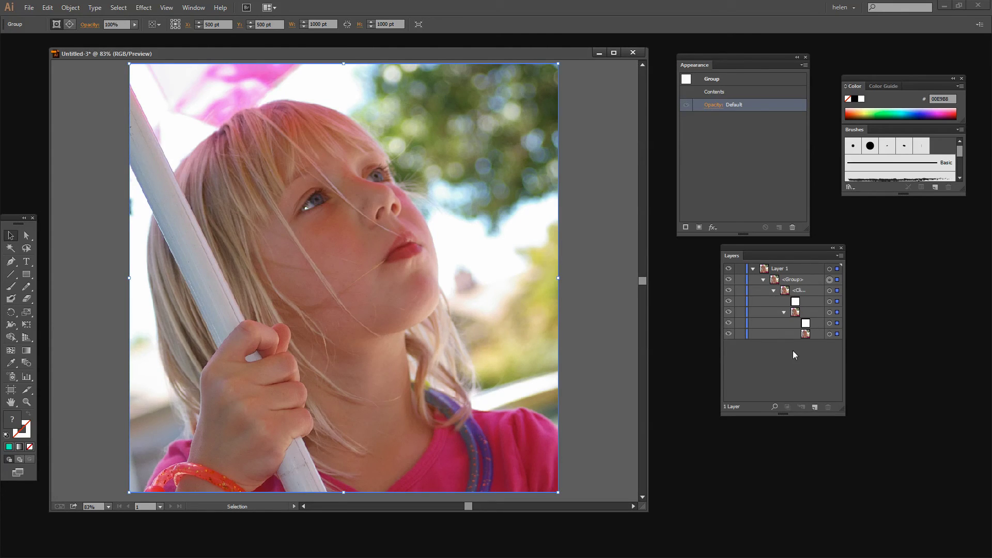
# Step: Set the Layers panel row size to 50 px and enlarge the panel
pyautogui.click(839, 255)
pyautogui.click(878, 519)
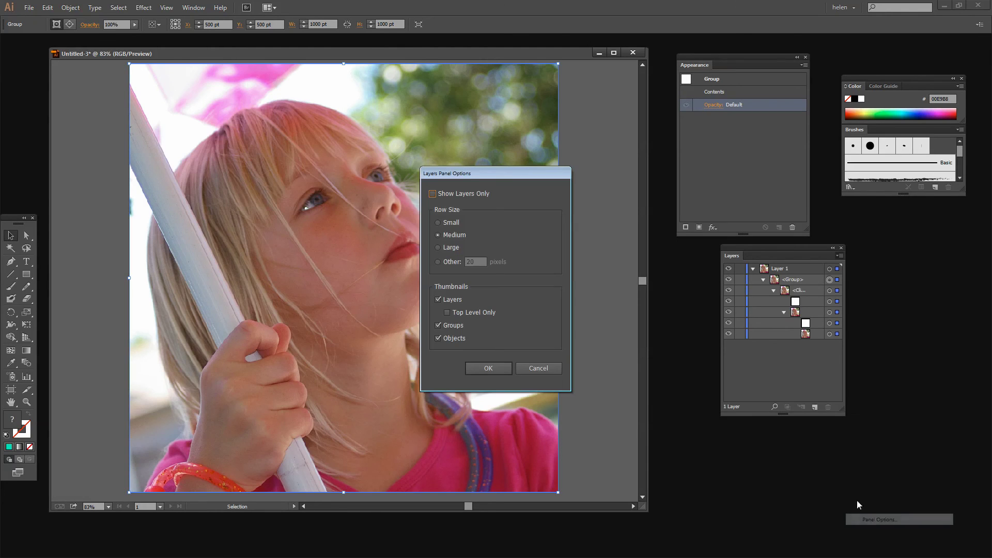
pyautogui.click(454, 263)
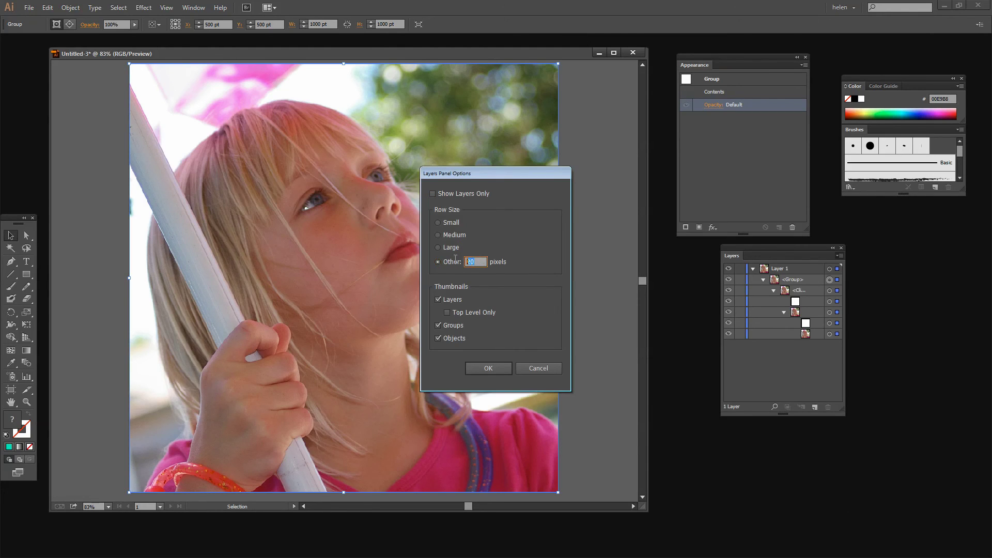
pyautogui.write('50')
pyautogui.press('Return')
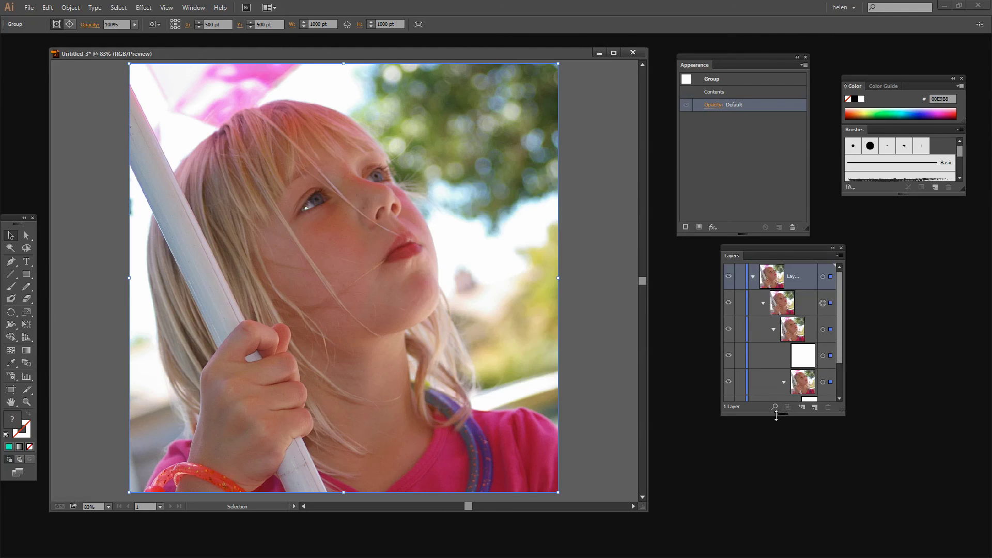
pyautogui.moveTo(840, 412); pyautogui.dragTo(958, 498)
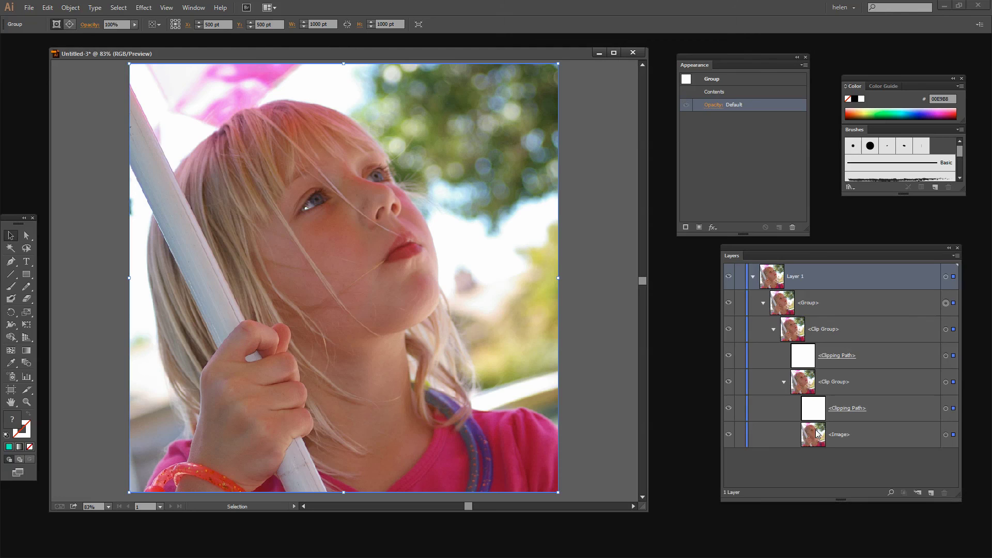
# Step: Move <Image> out above <Group>, then delete the leftover group
pyautogui.moveTo(856, 435); pyautogui.dragTo(811, 291)
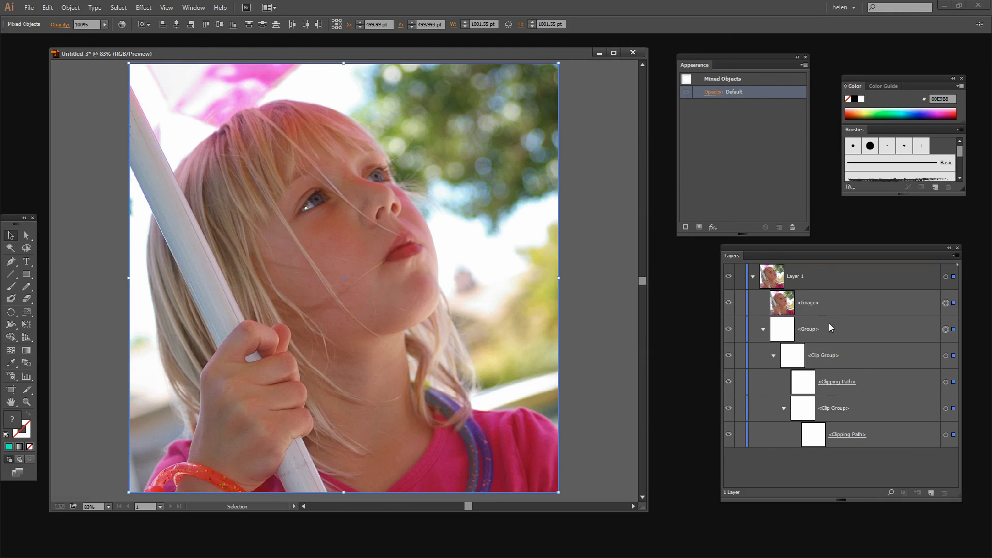
pyautogui.click(802, 329)
pyautogui.moveTo(853, 332); pyautogui.dragTo(944, 492)
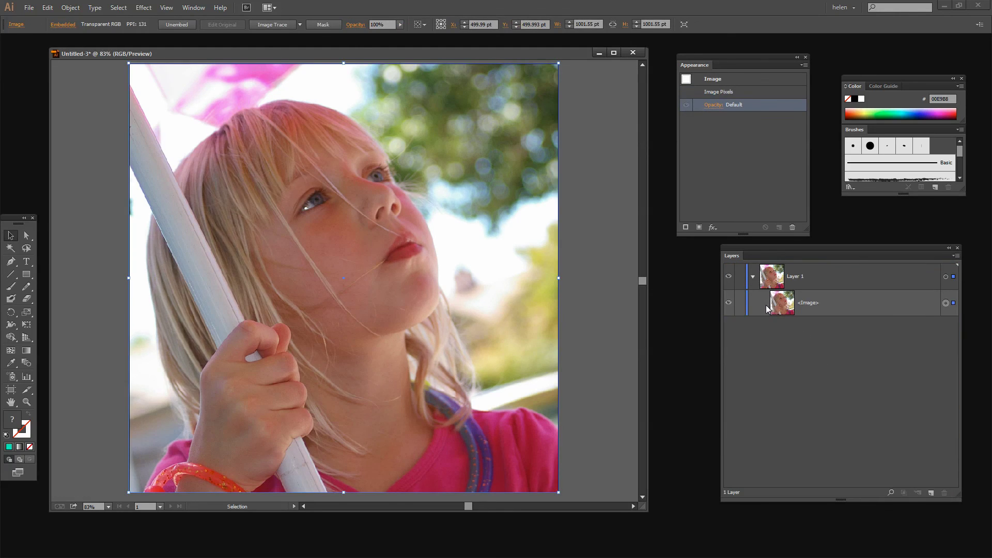
pyautogui.click(581, 343)
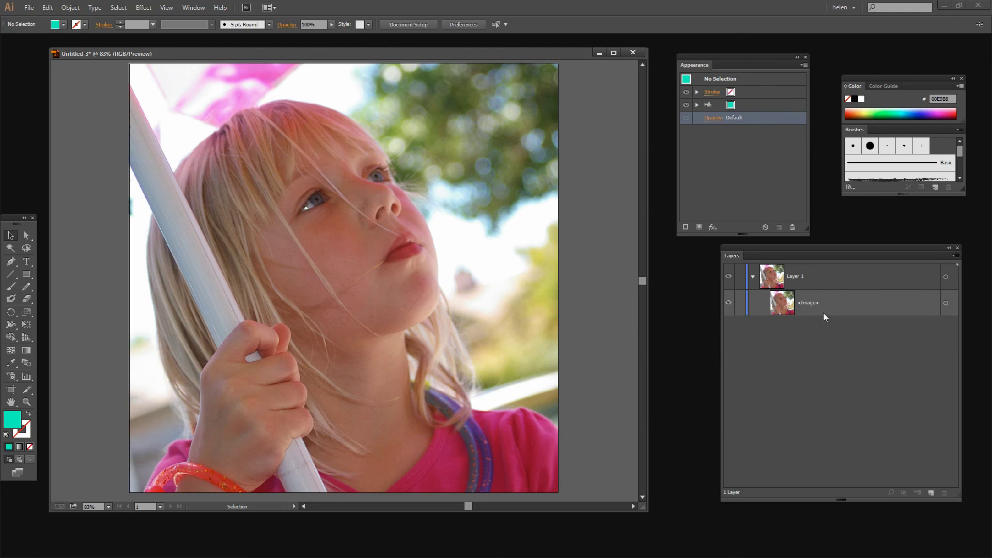
pyautogui.click(792, 305)
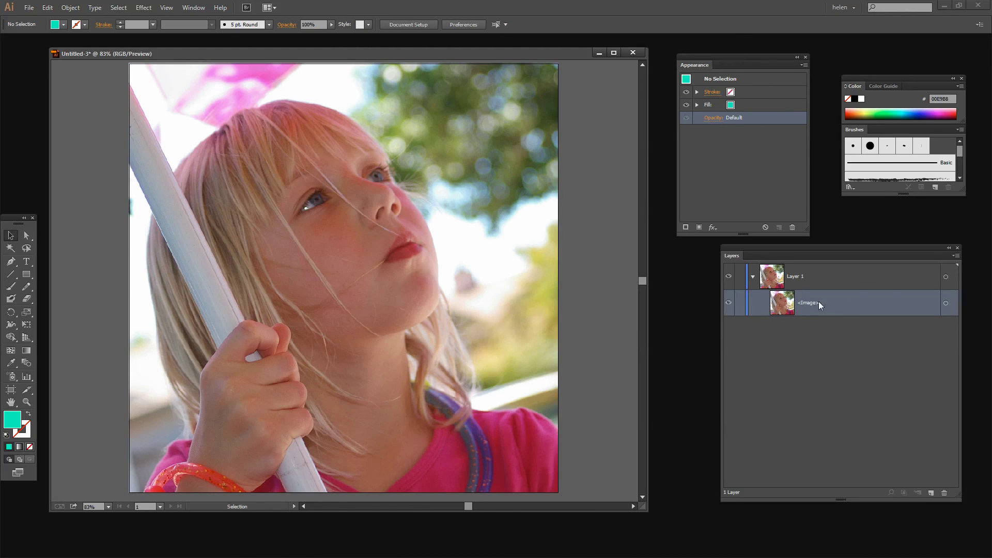